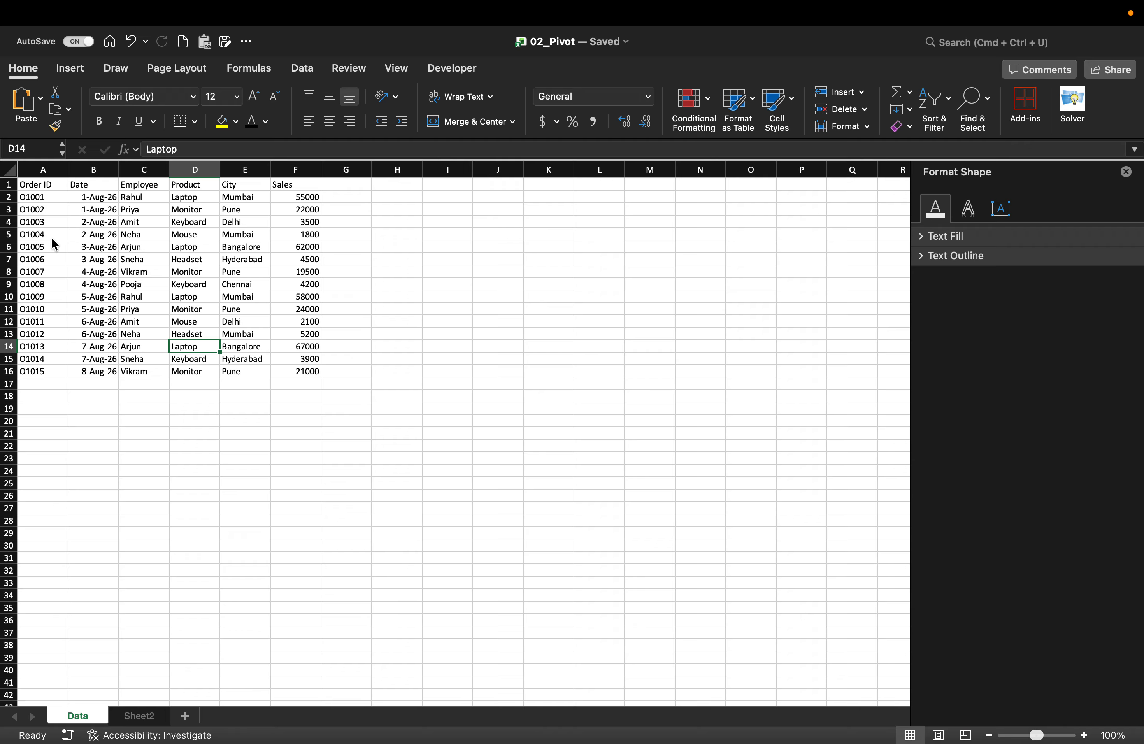
- Examine the Product and Sales columns of the Data sheet and the existing pivot chart on Sheet2
click(185, 186)
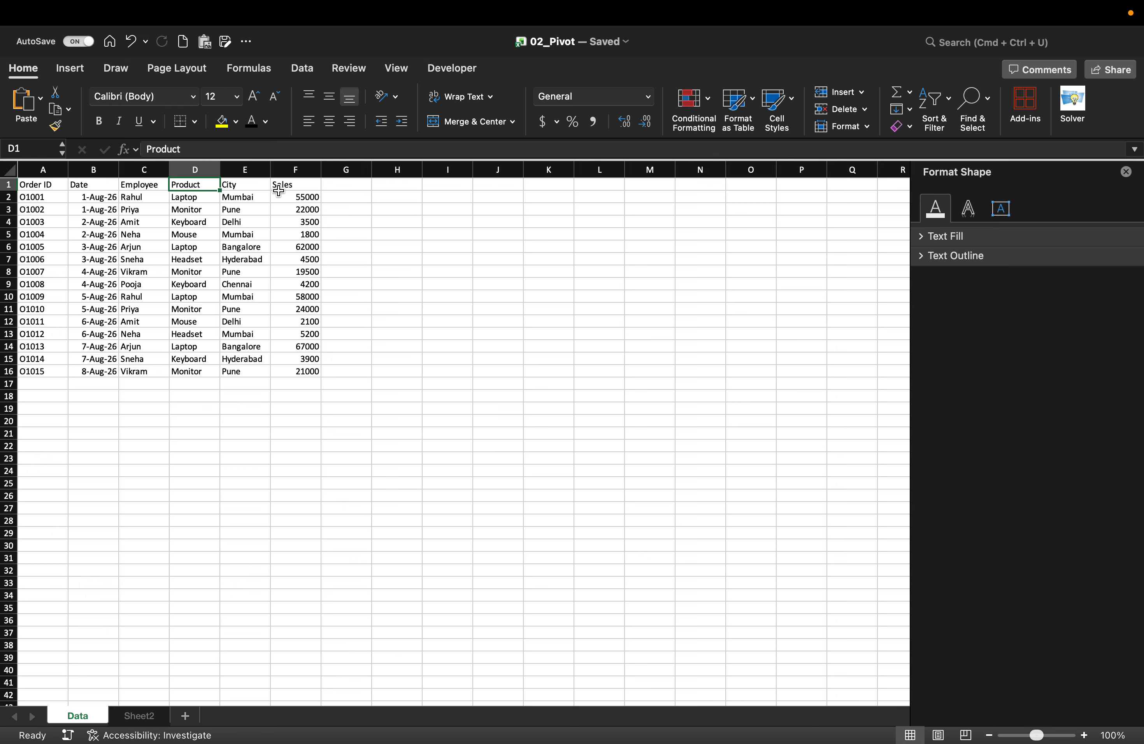
click(297, 184)
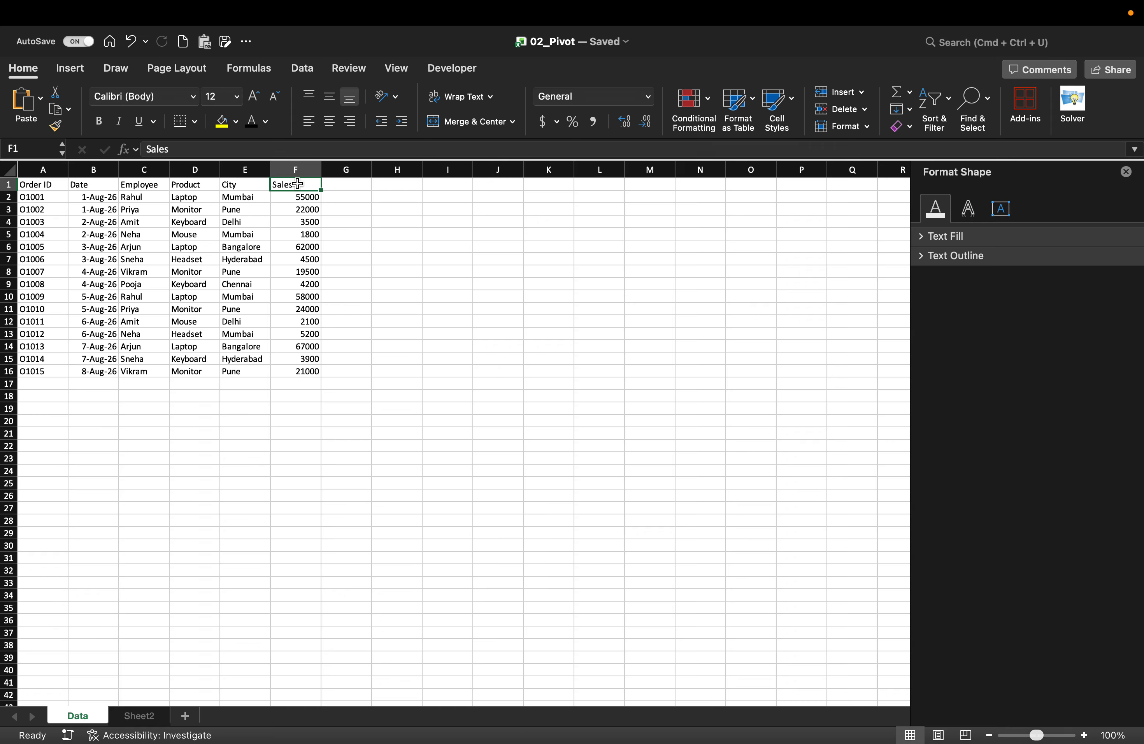
click(140, 716)
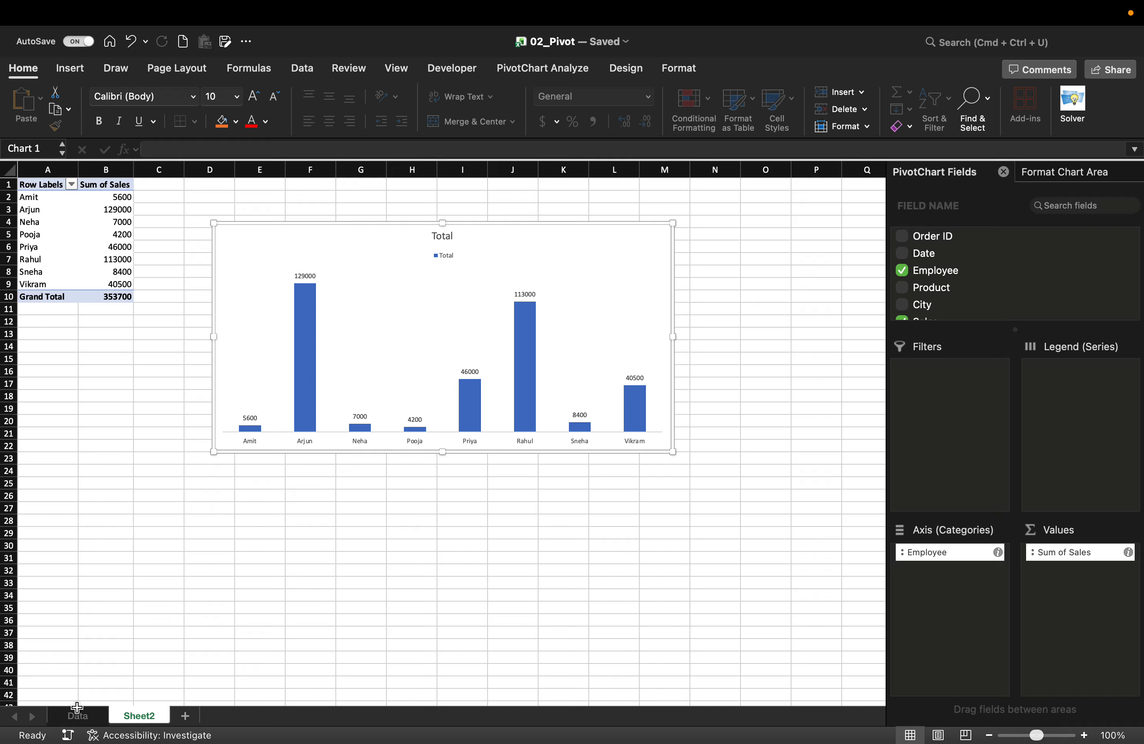
click(80, 715)
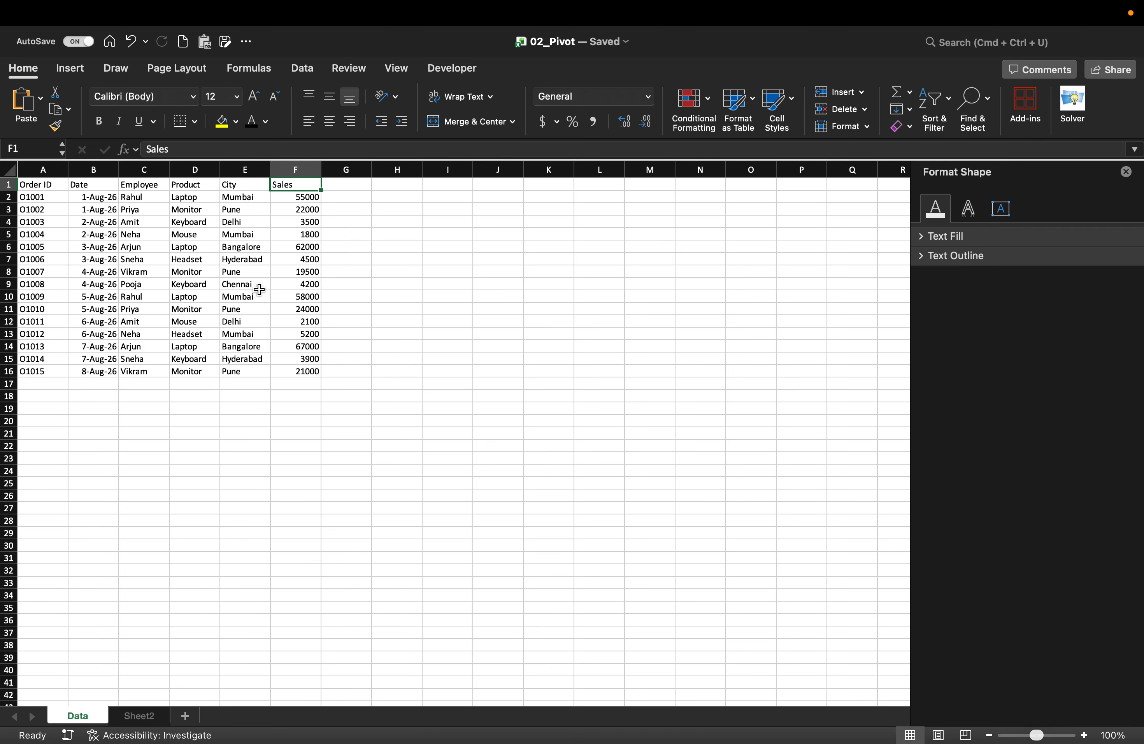
- Create a PivotChart on a new worksheet from the whole sales table, Data!$A$1:$F$16
key(super+a)
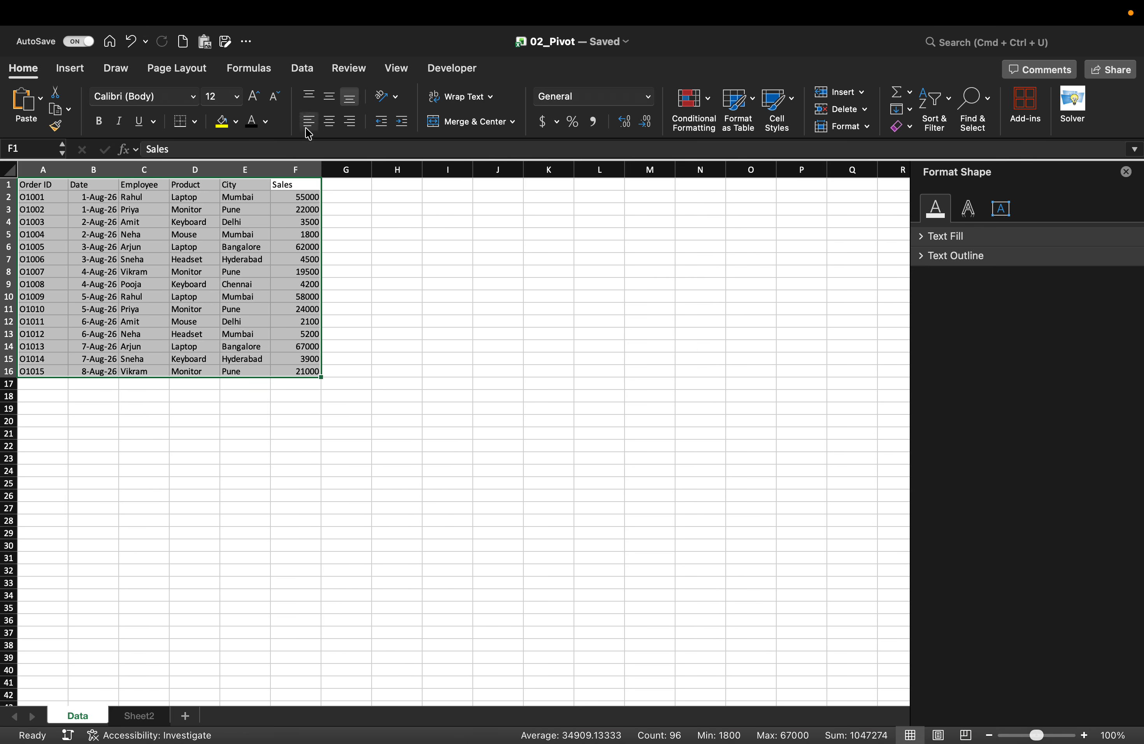
click(70, 68)
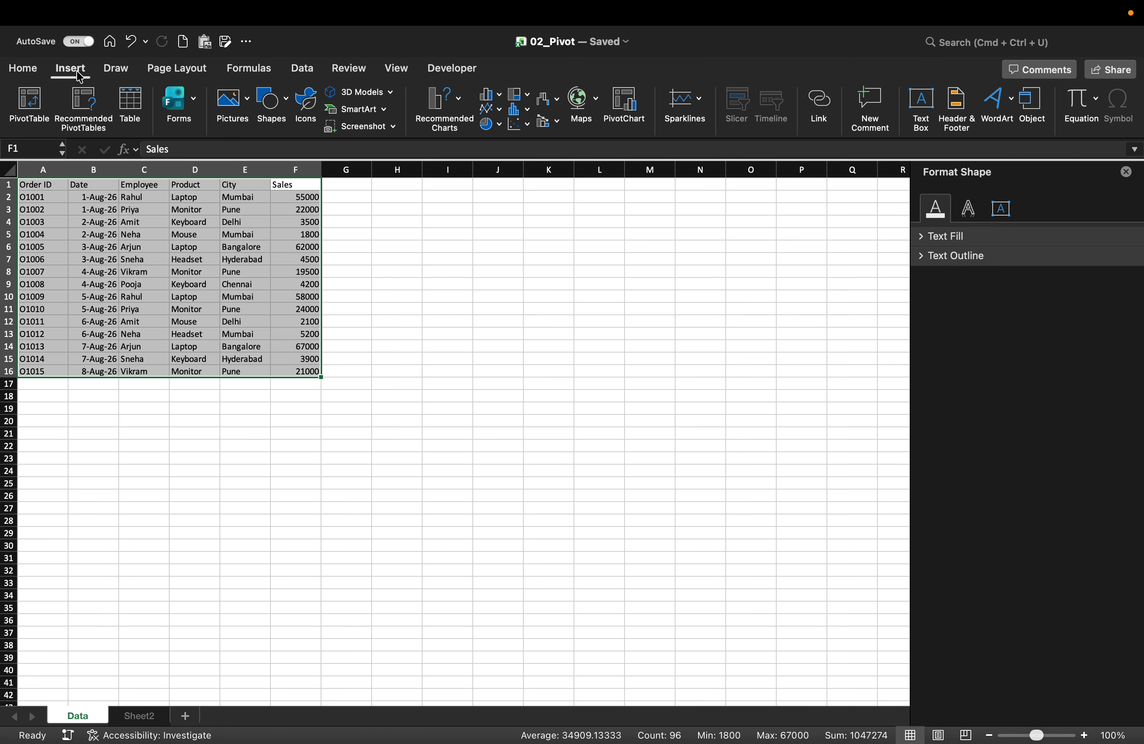
click(627, 122)
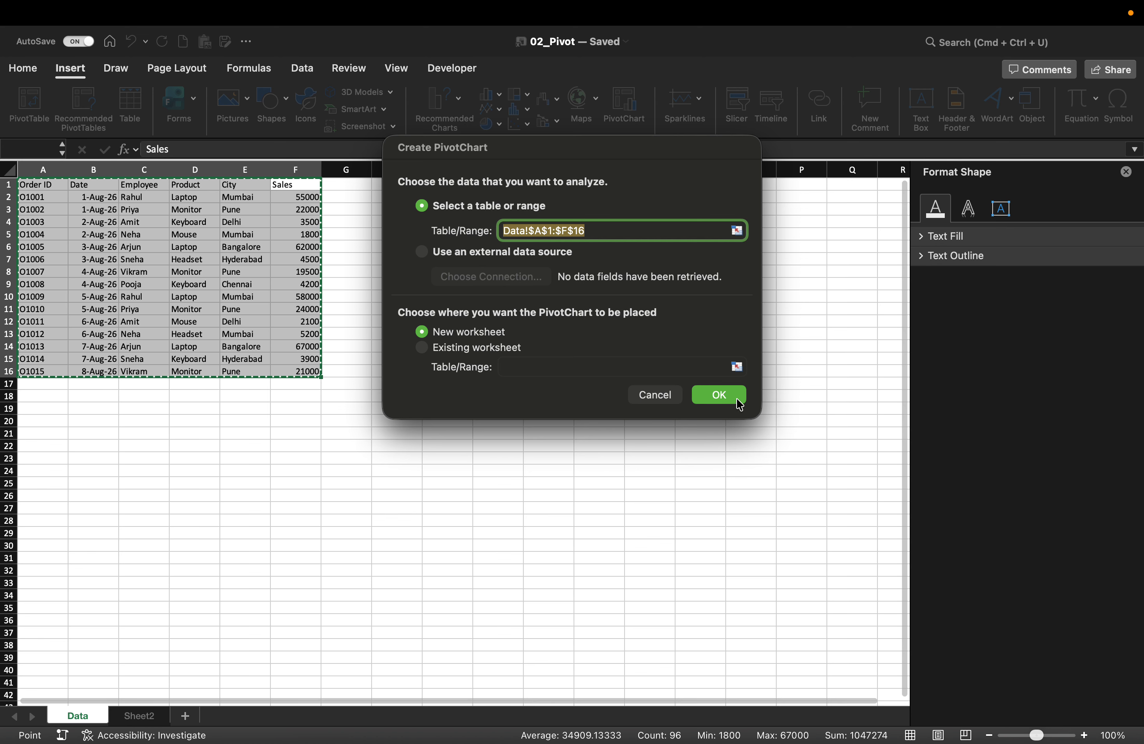
click(719, 395)
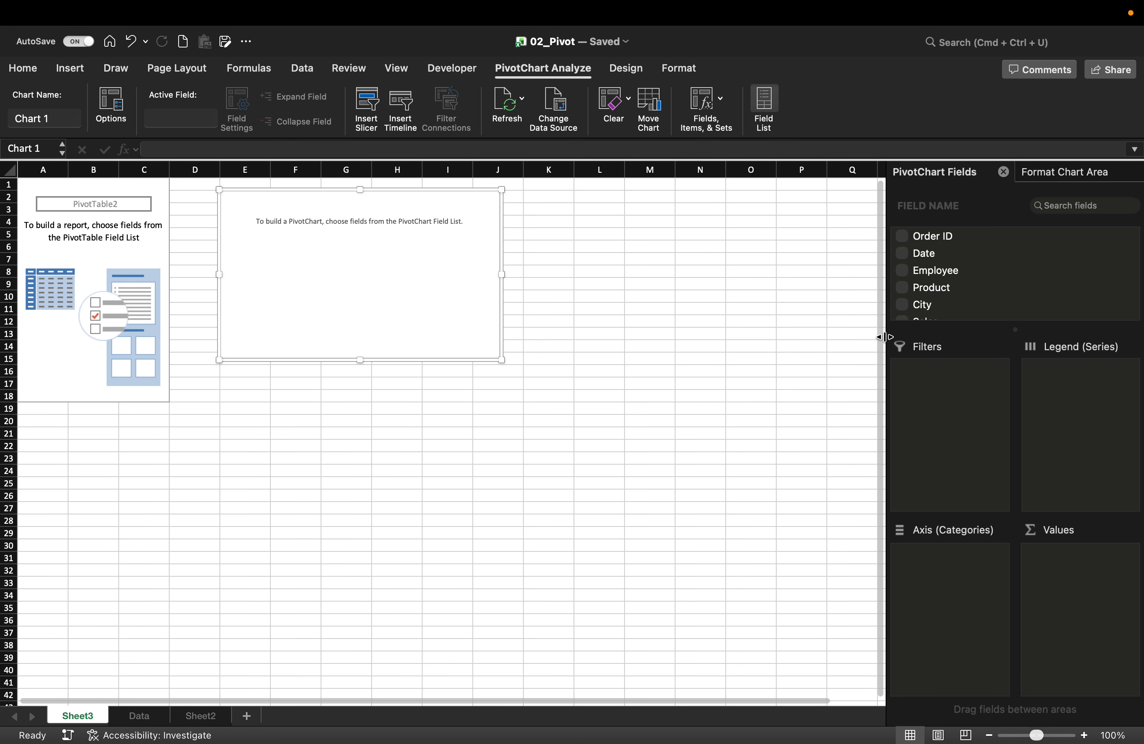
- Widen the PivotChart field list and chart the sum of Sales with City as the axis category
drag(885, 337, 706, 336)
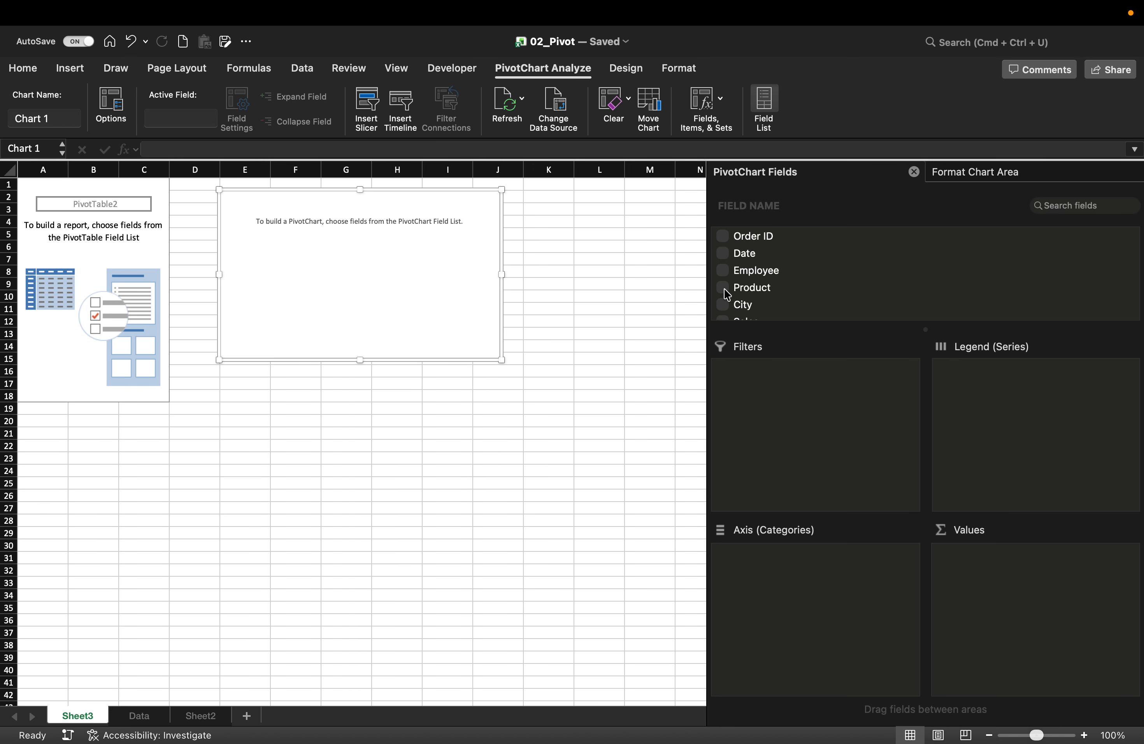
click(724, 304)
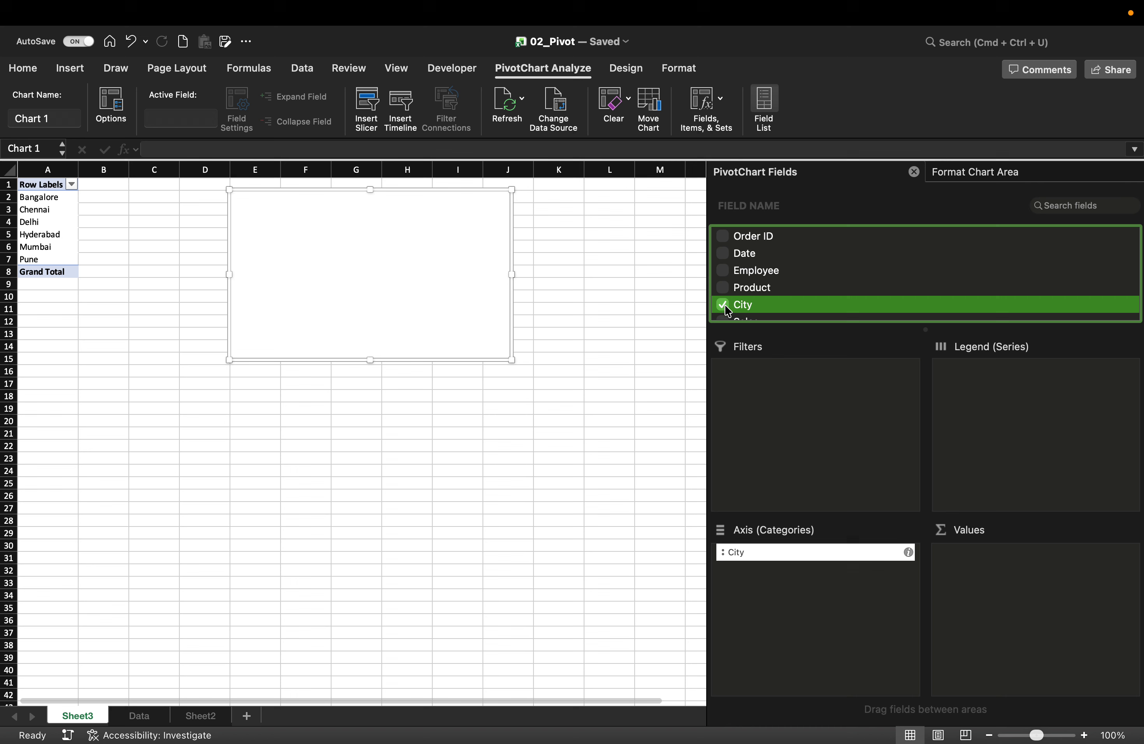
scroll(727, 290, down, 1)
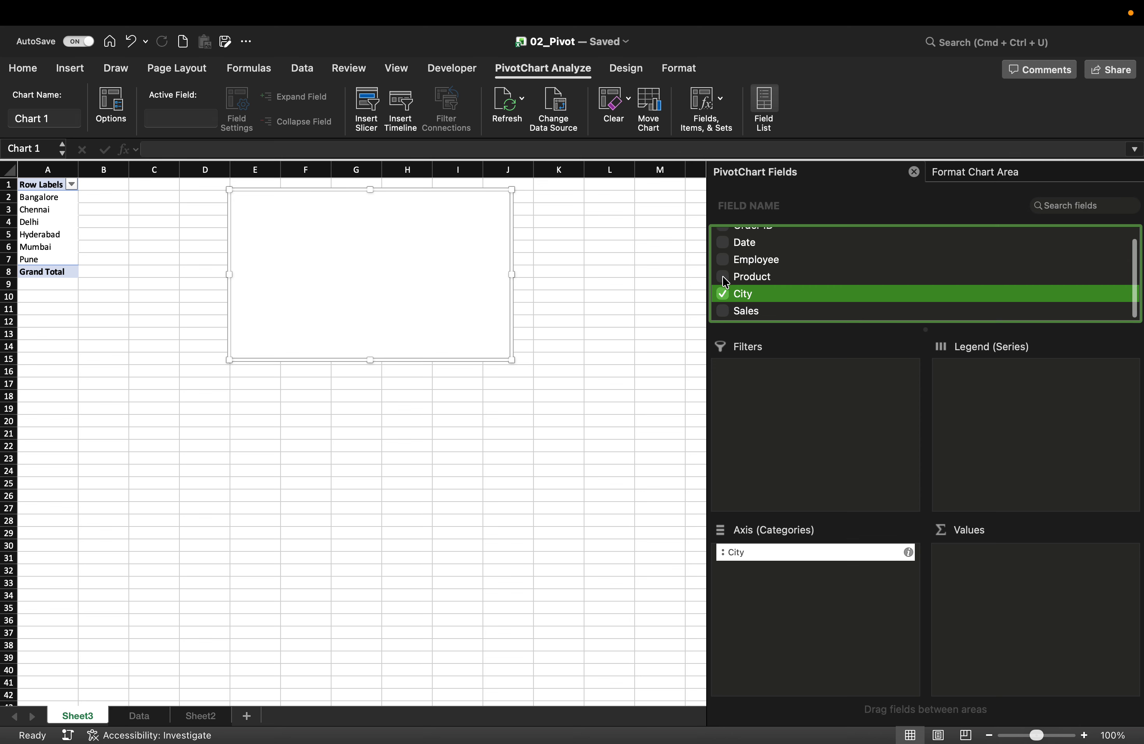
click(724, 313)
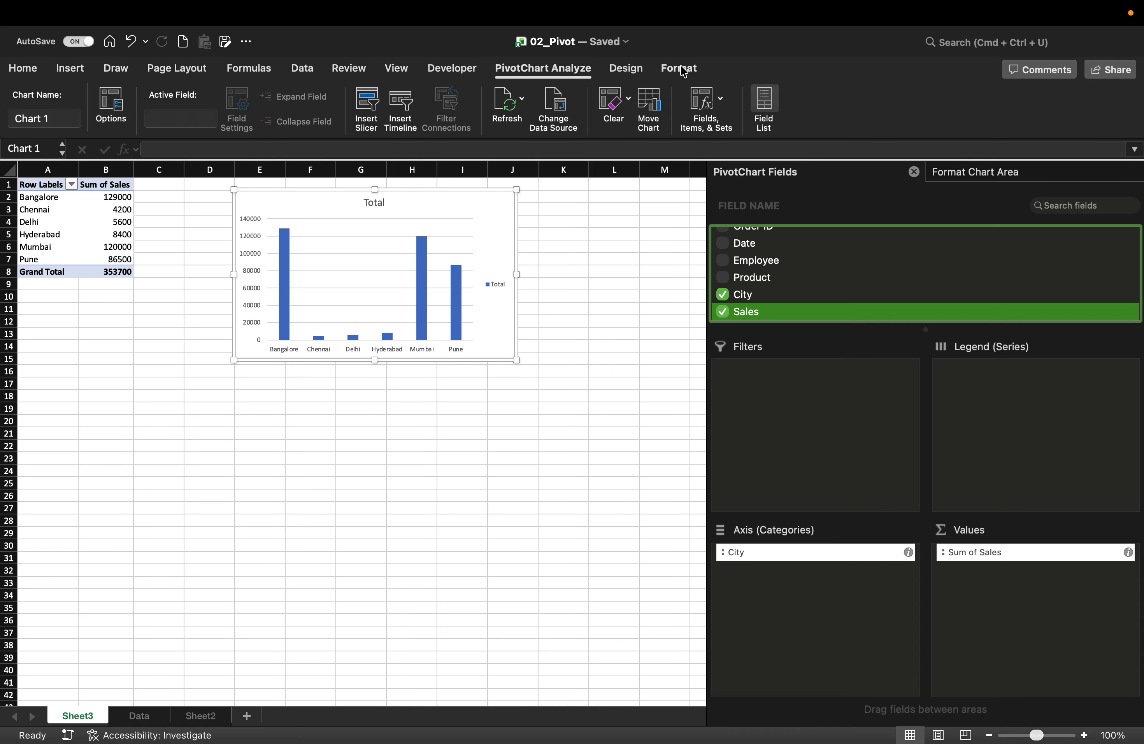
- Apply the quick layout with data labels above the columns, a legend under the title and no value axis or gridlines
click(680, 69)
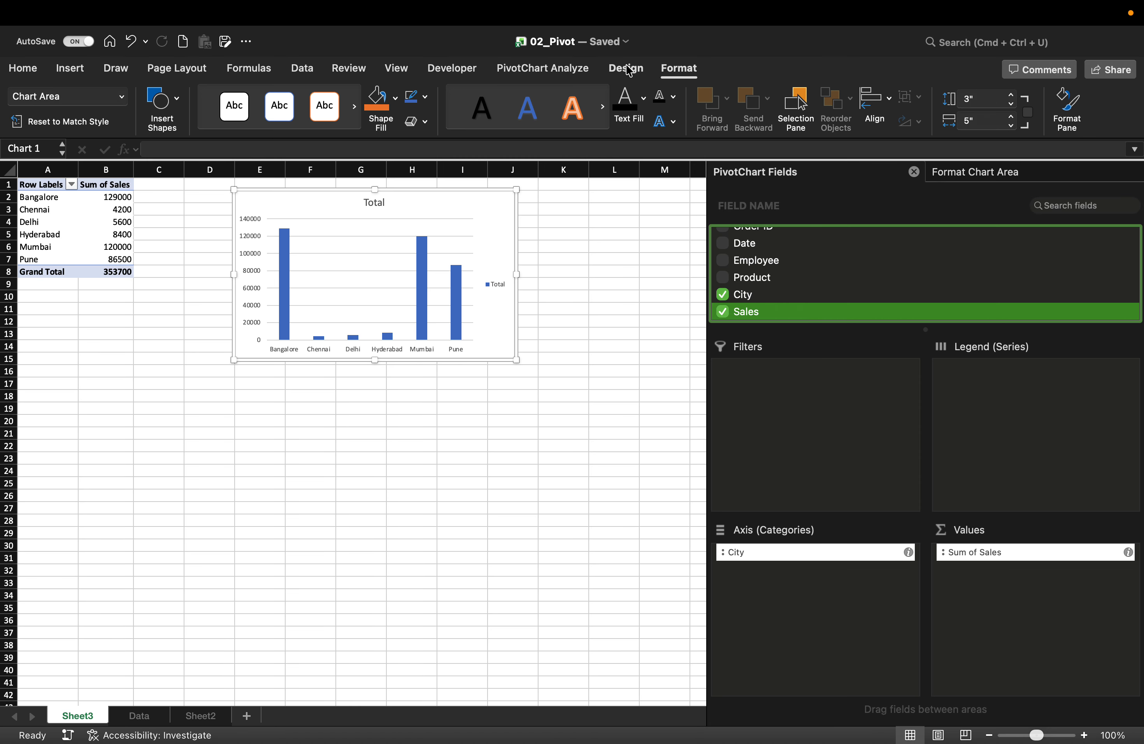
click(626, 69)
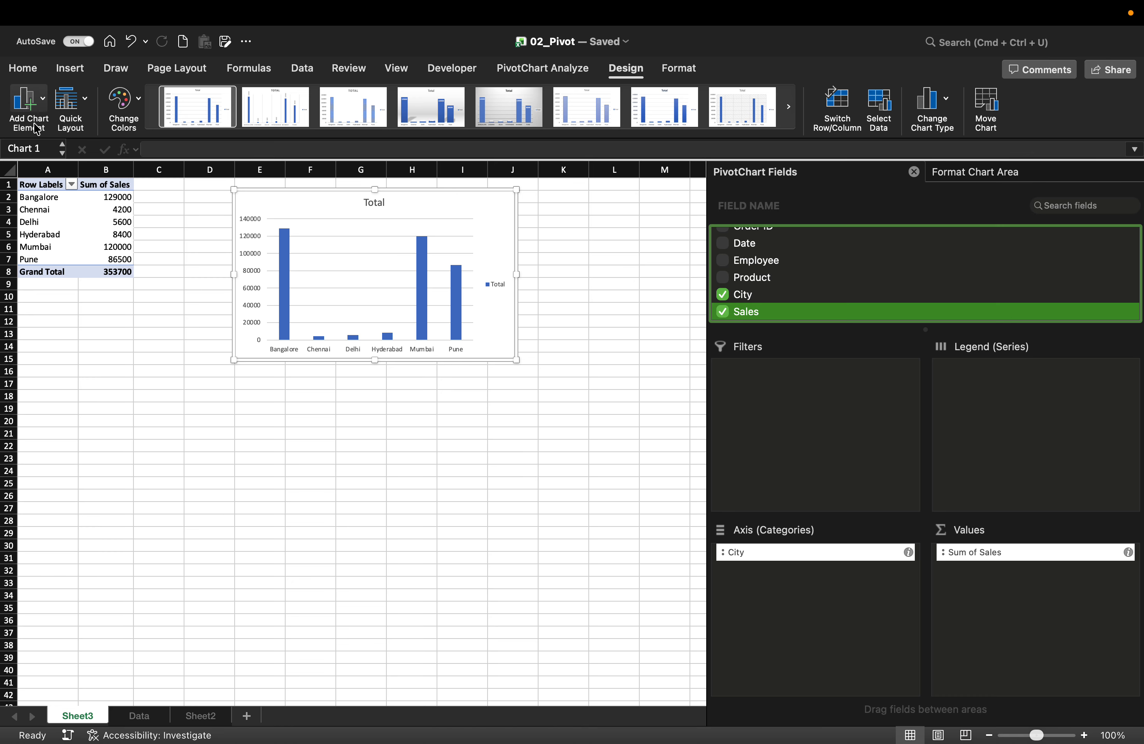
click(143, 127)
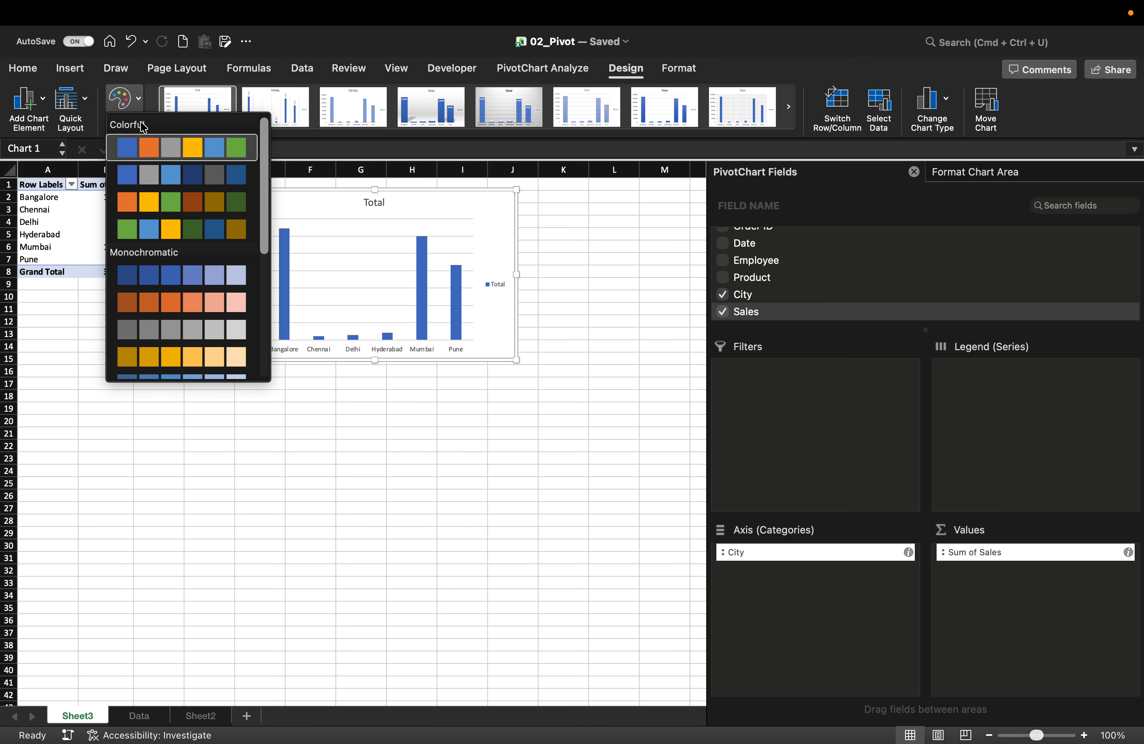
click(38, 120)
click(44, 102)
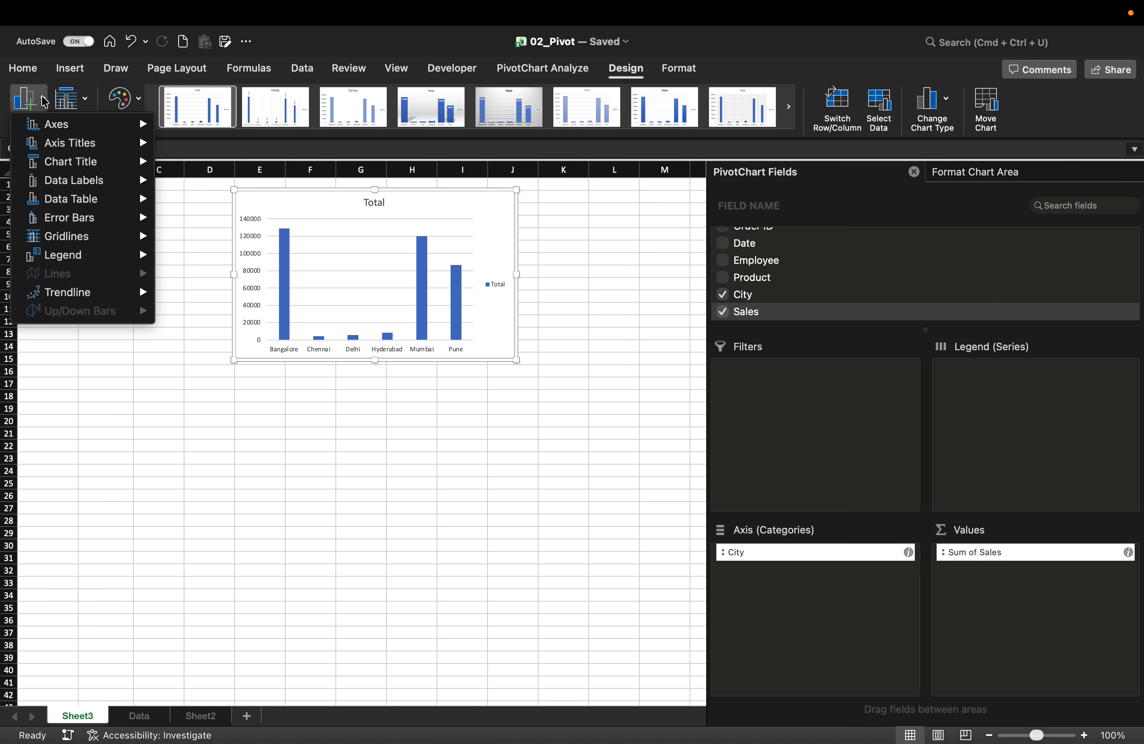
click(44, 102)
click(86, 100)
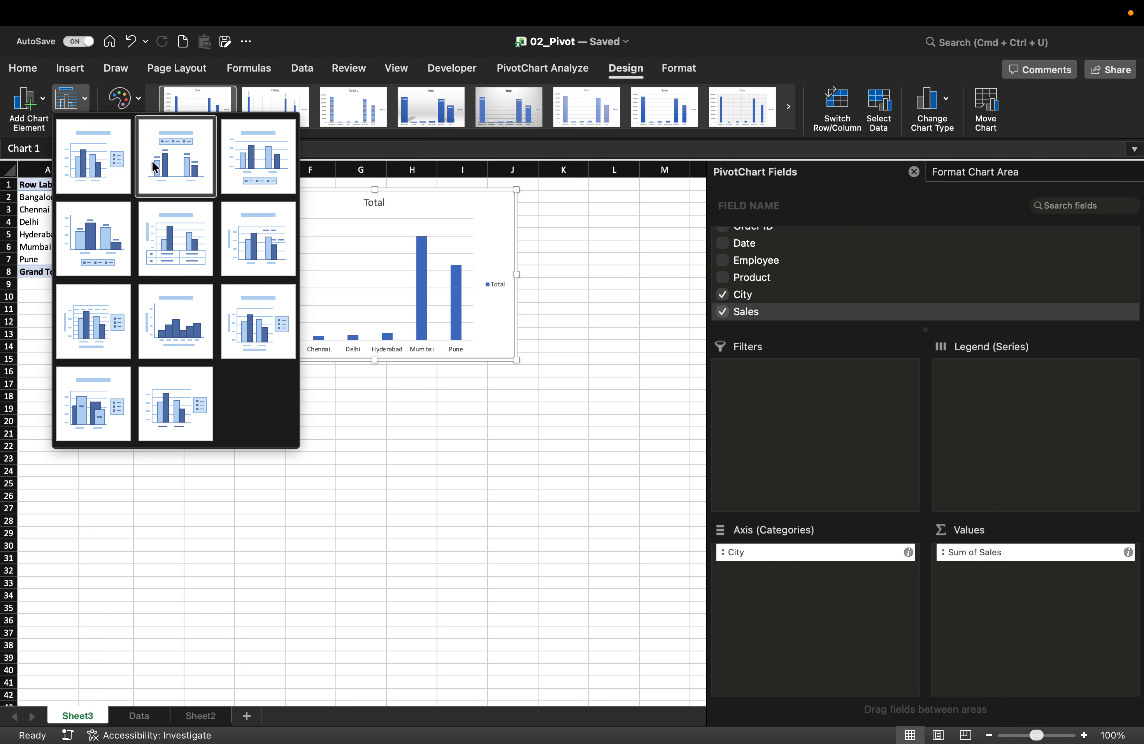
click(183, 167)
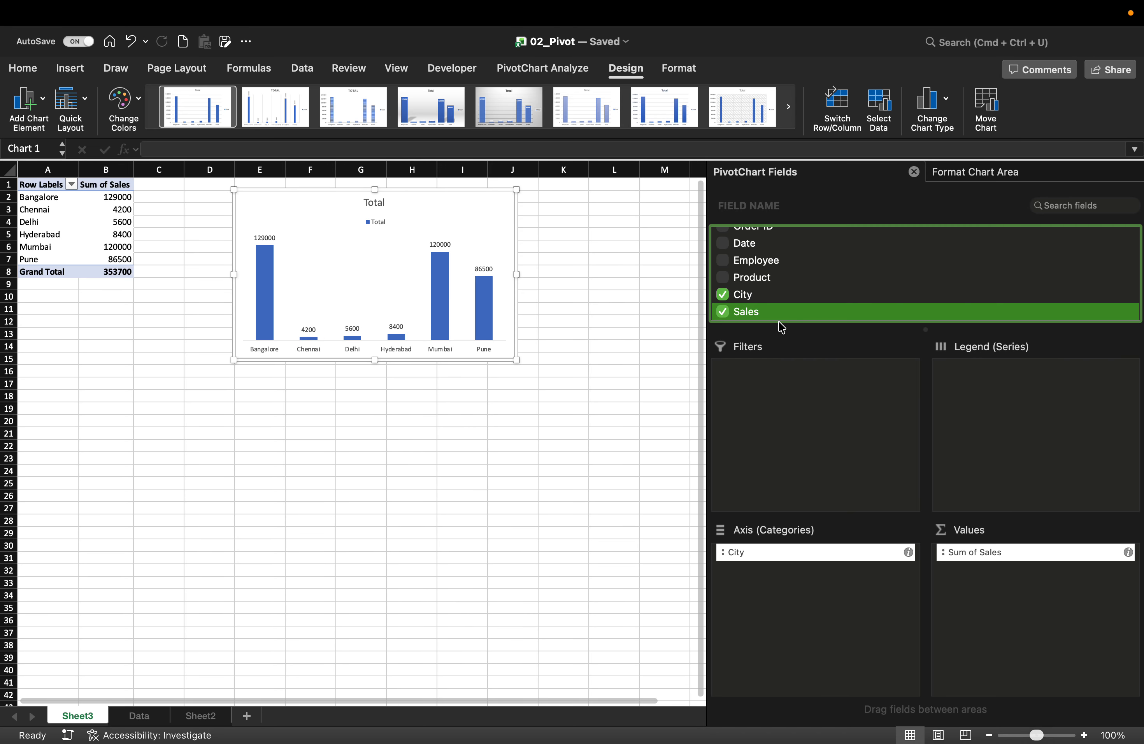
- Chart the sales by Employee instead of City, and enlarge the chart and move it down to about row 8
click(722, 296)
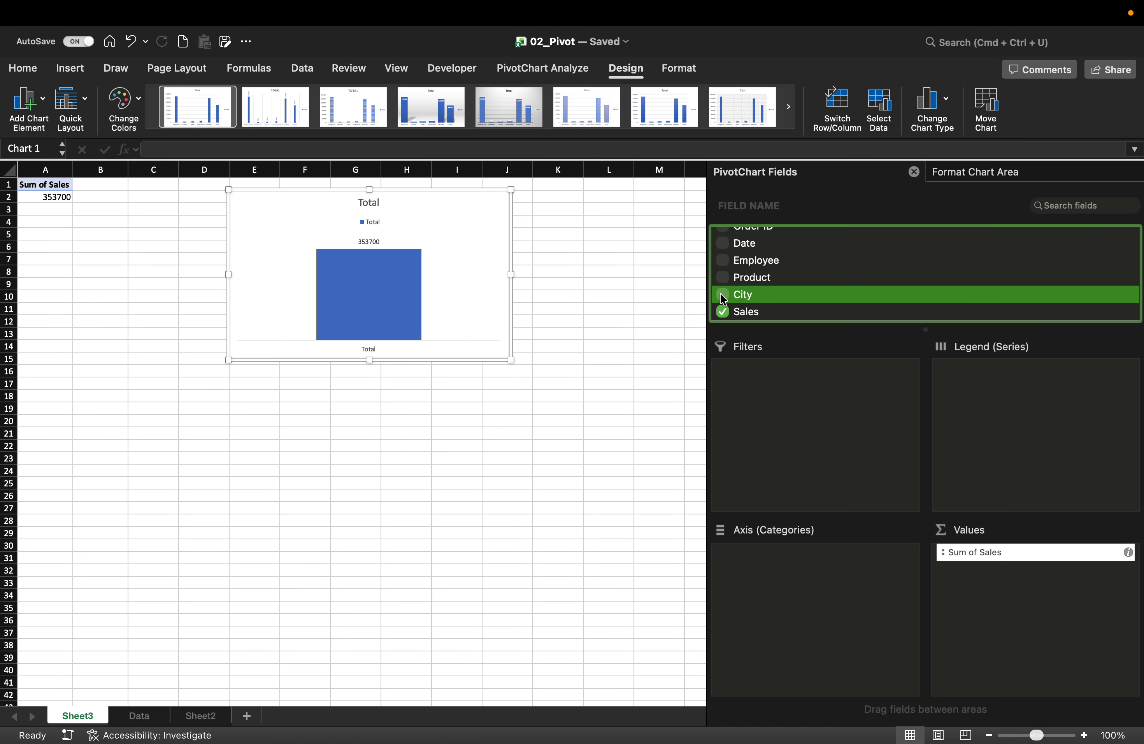
click(722, 263)
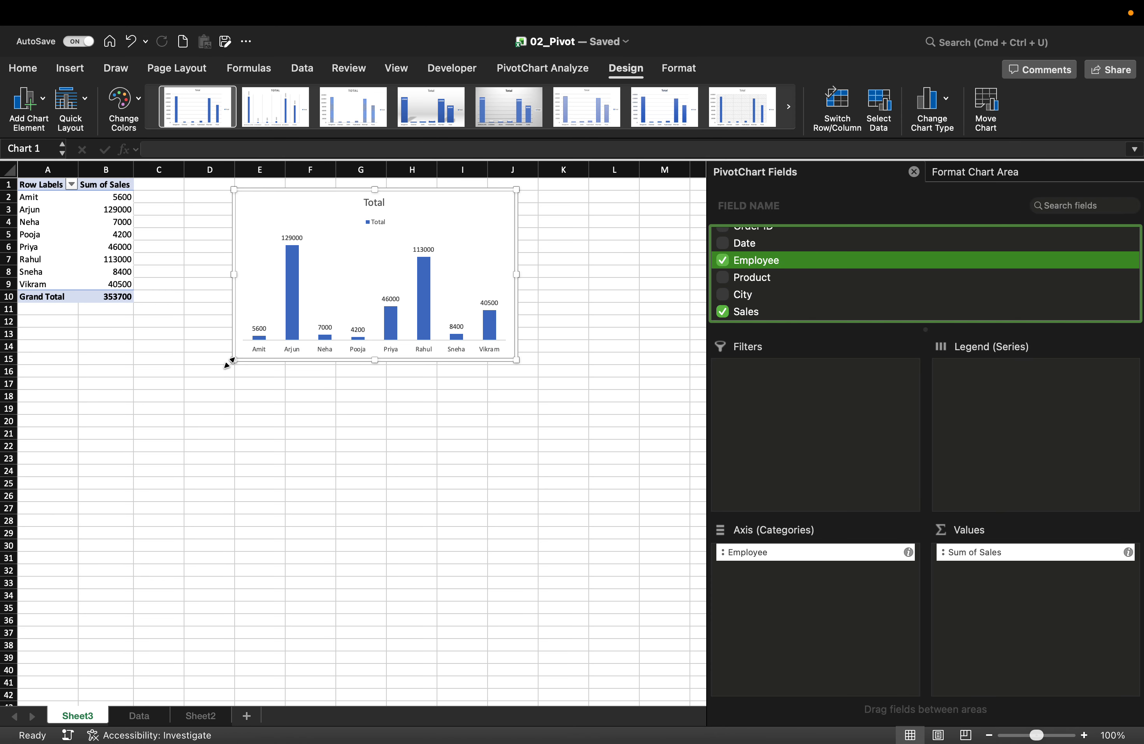
drag(231, 362, 134, 490)
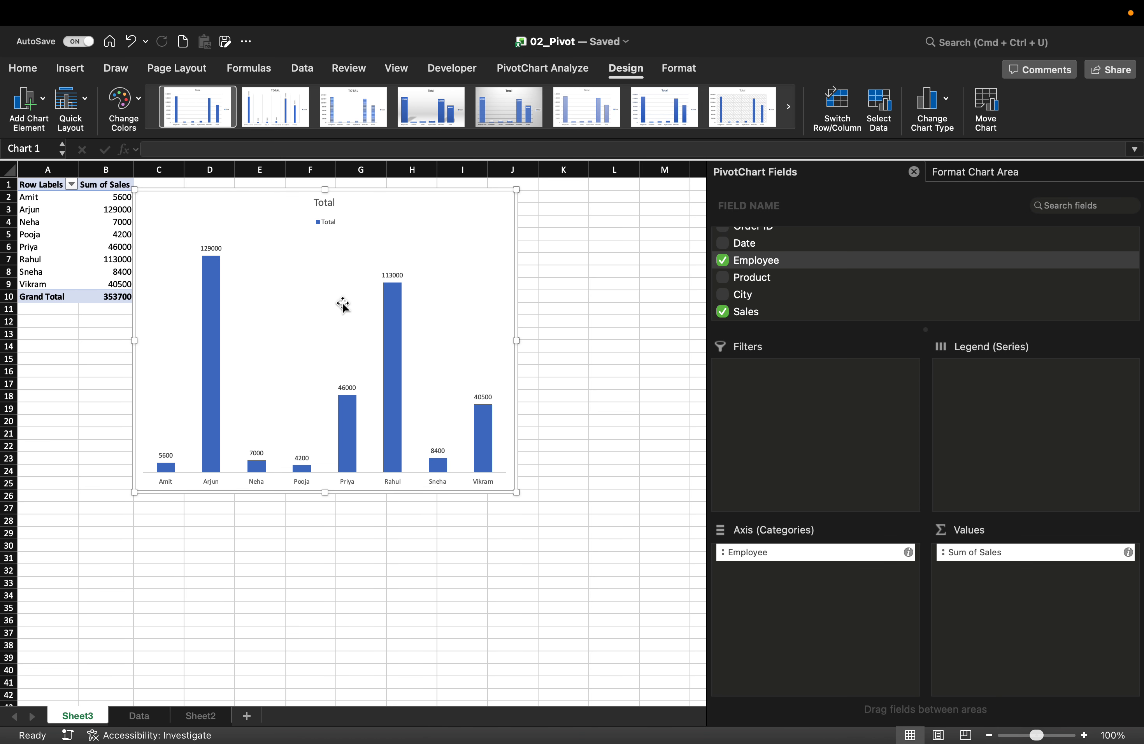
drag(343, 305, 379, 251)
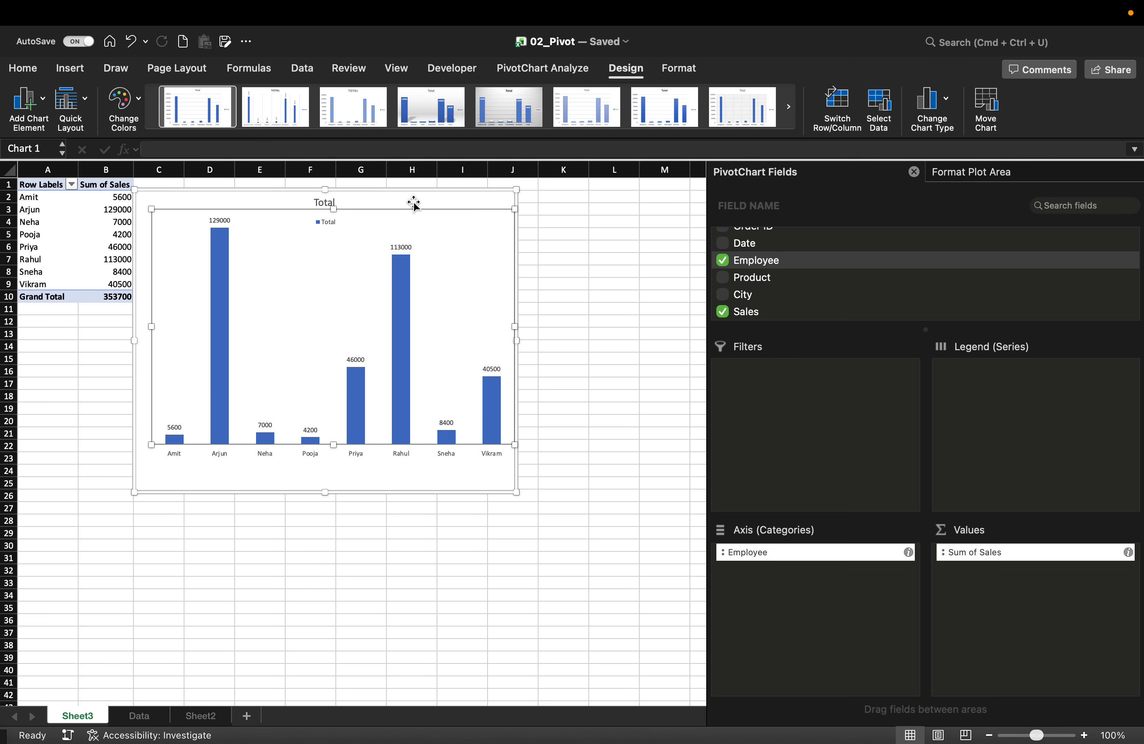
key(super+z)
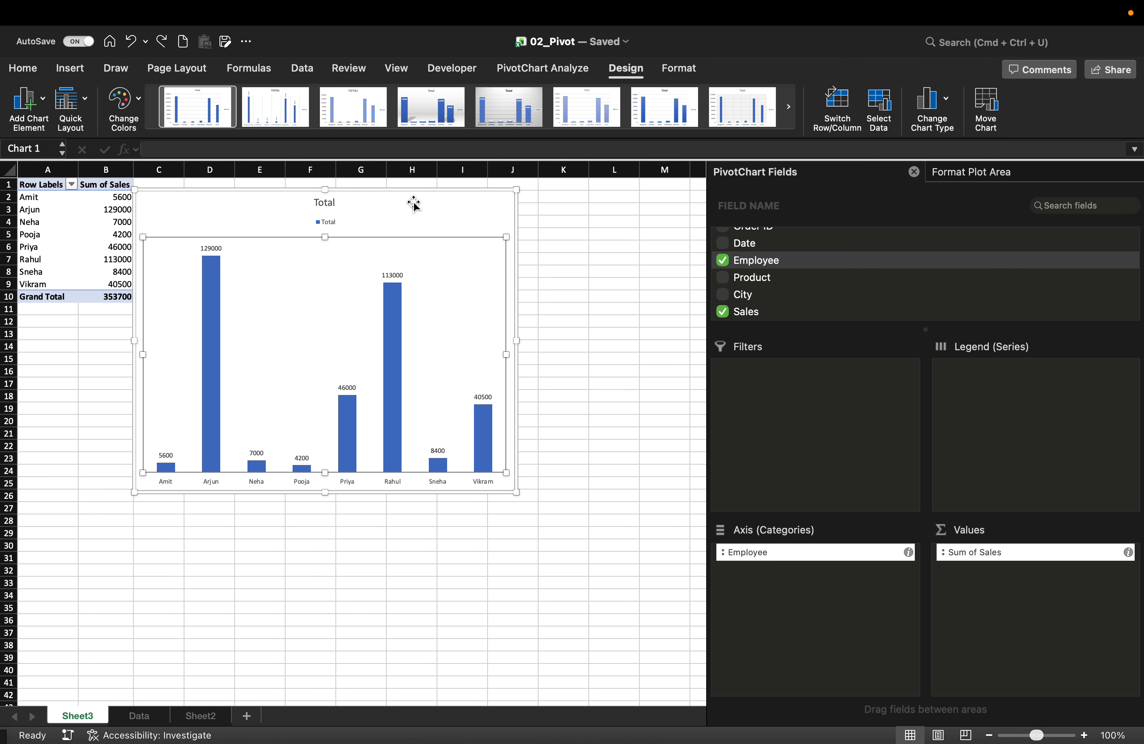
drag(414, 203, 434, 280)
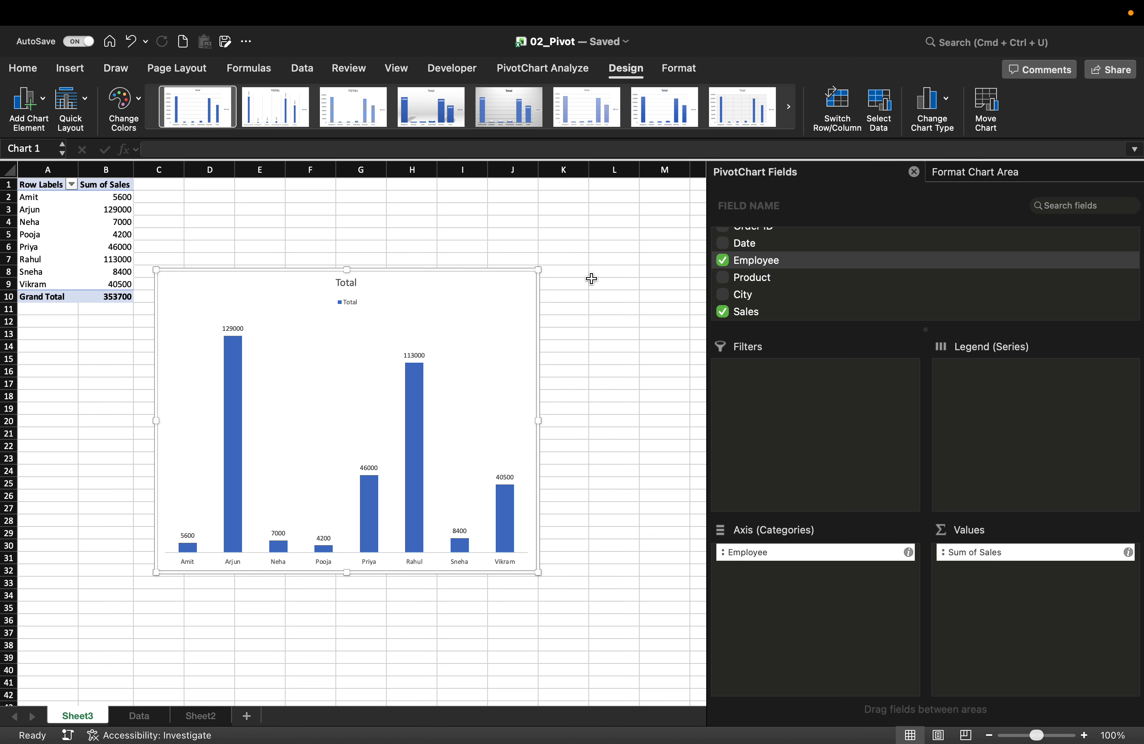
- Replace Employee with Product as the pivot chart's axis field
click(724, 260)
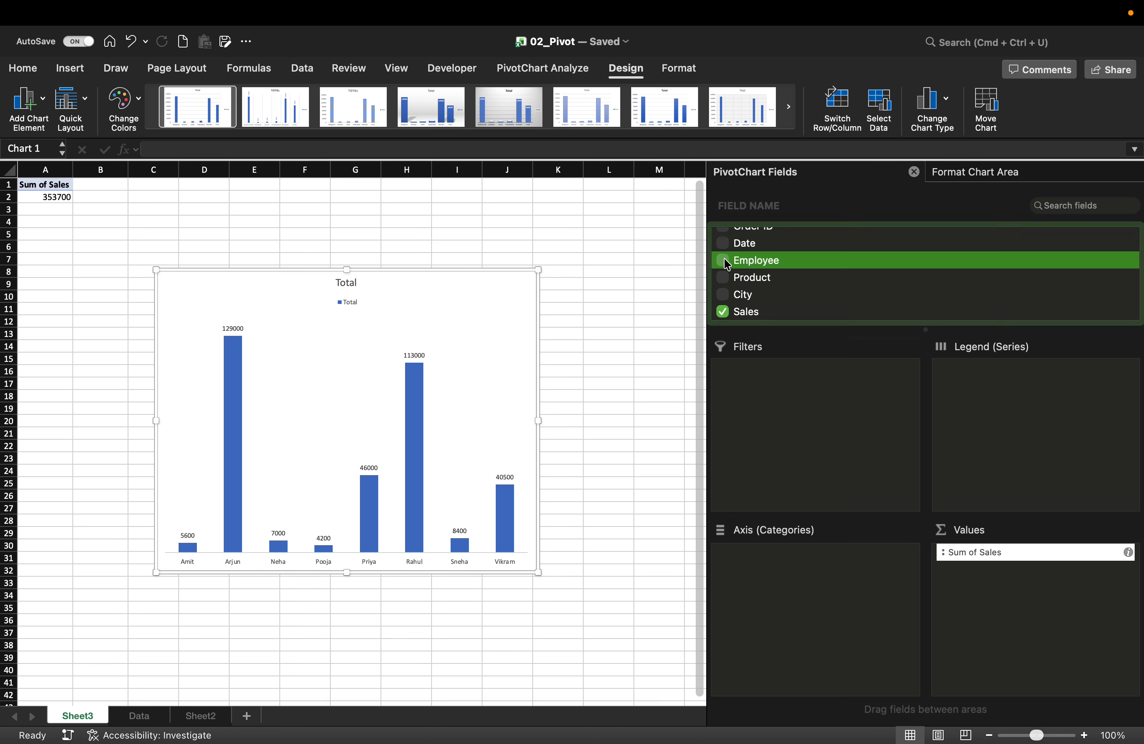
click(724, 278)
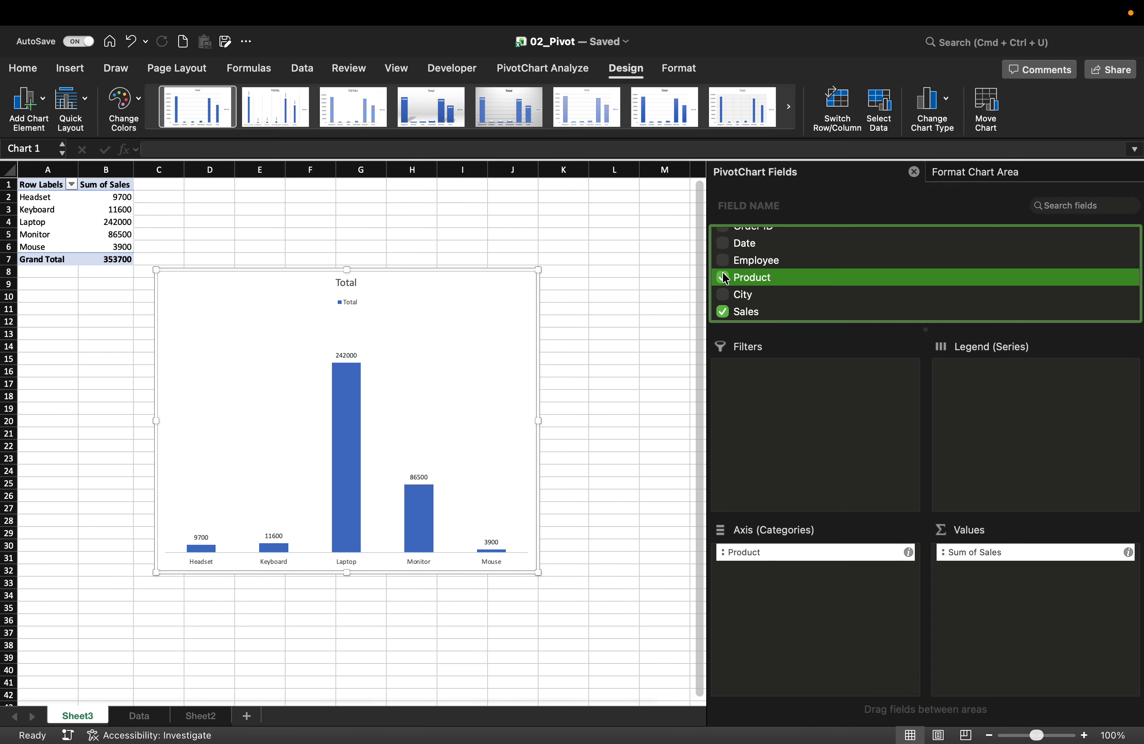
scroll(724, 279, up, 1)
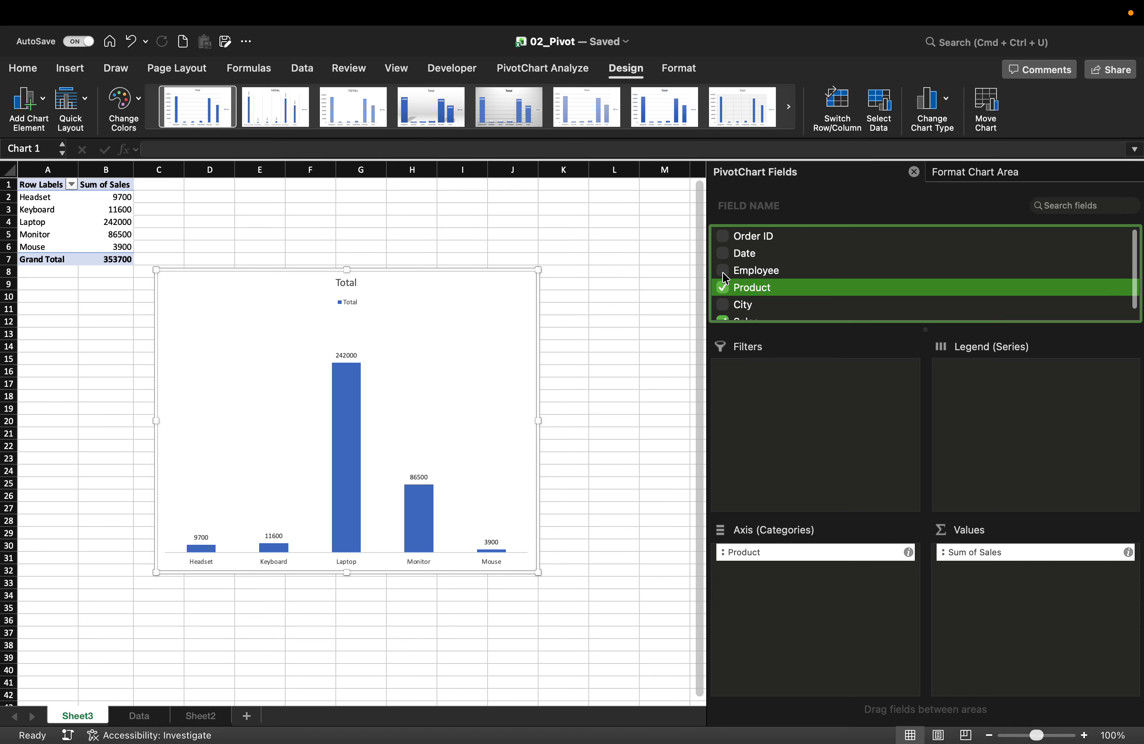
scroll(724, 278, down, 1)
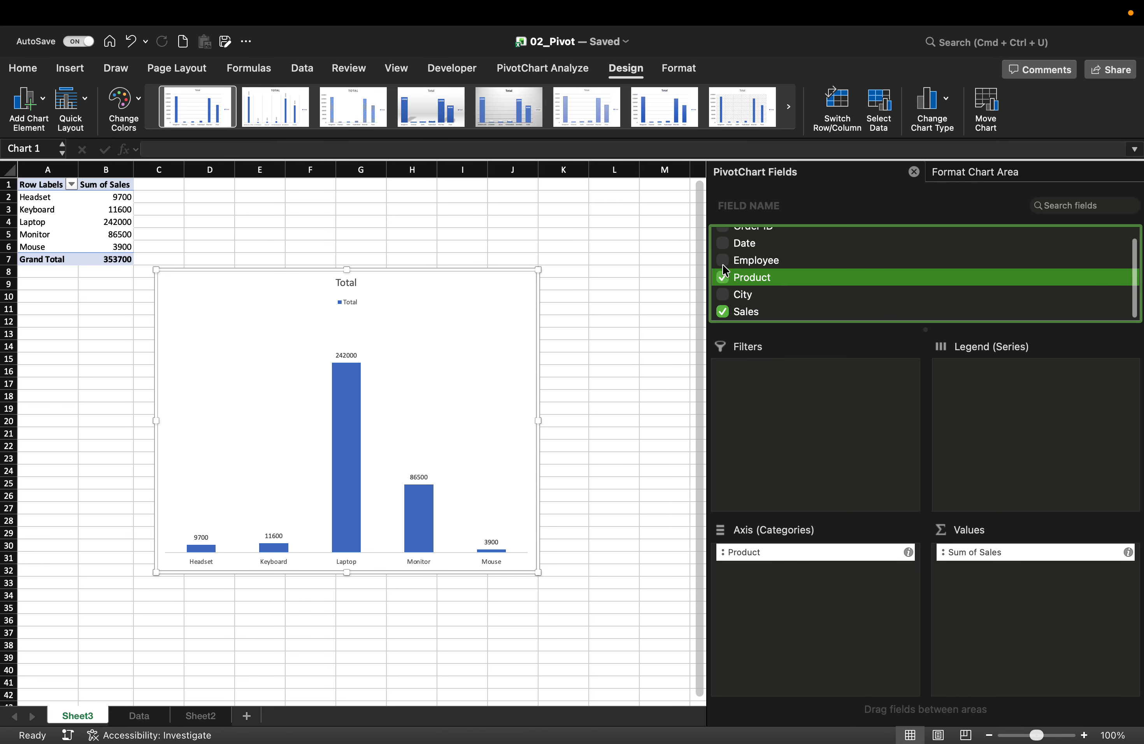
- Replace Product with Employee and Date as the axis fields, and widen the chart to about column L
click(723, 242)
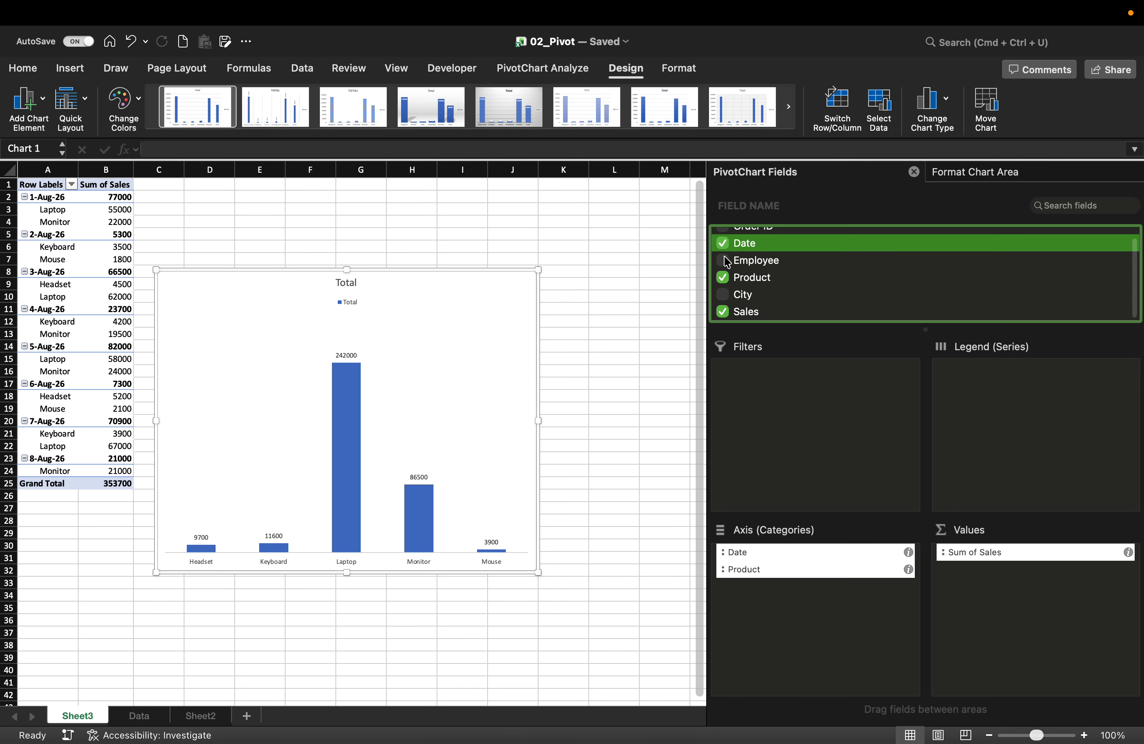
click(723, 277)
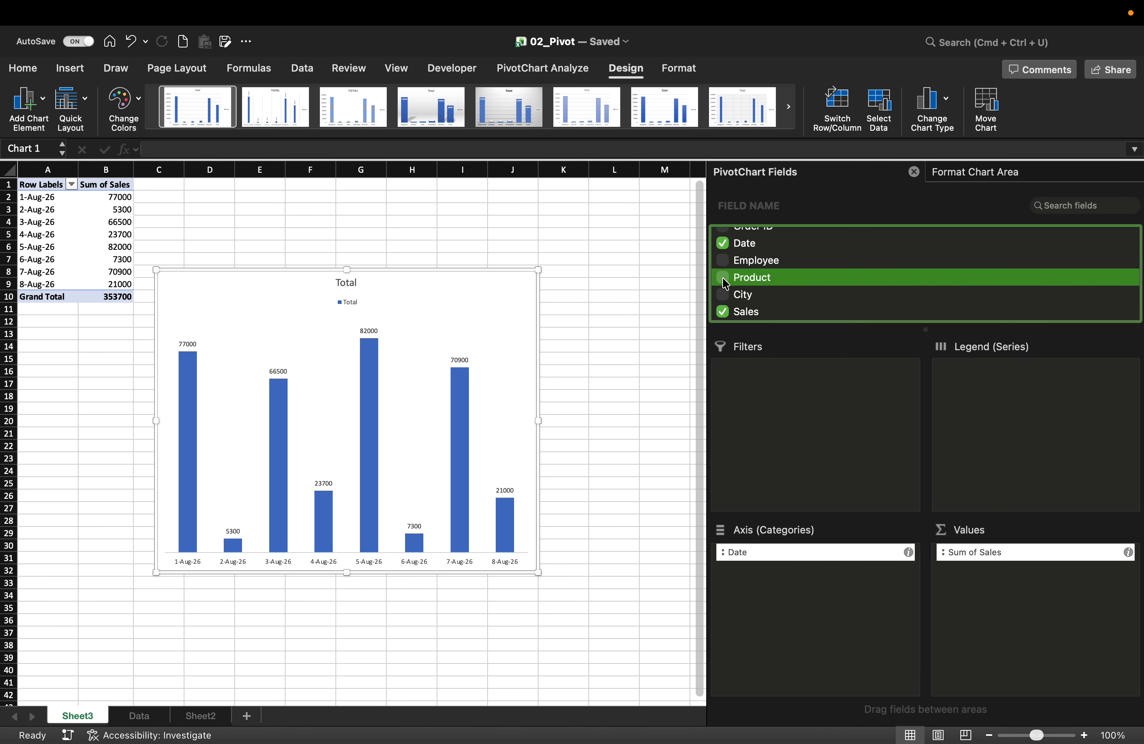
click(723, 262)
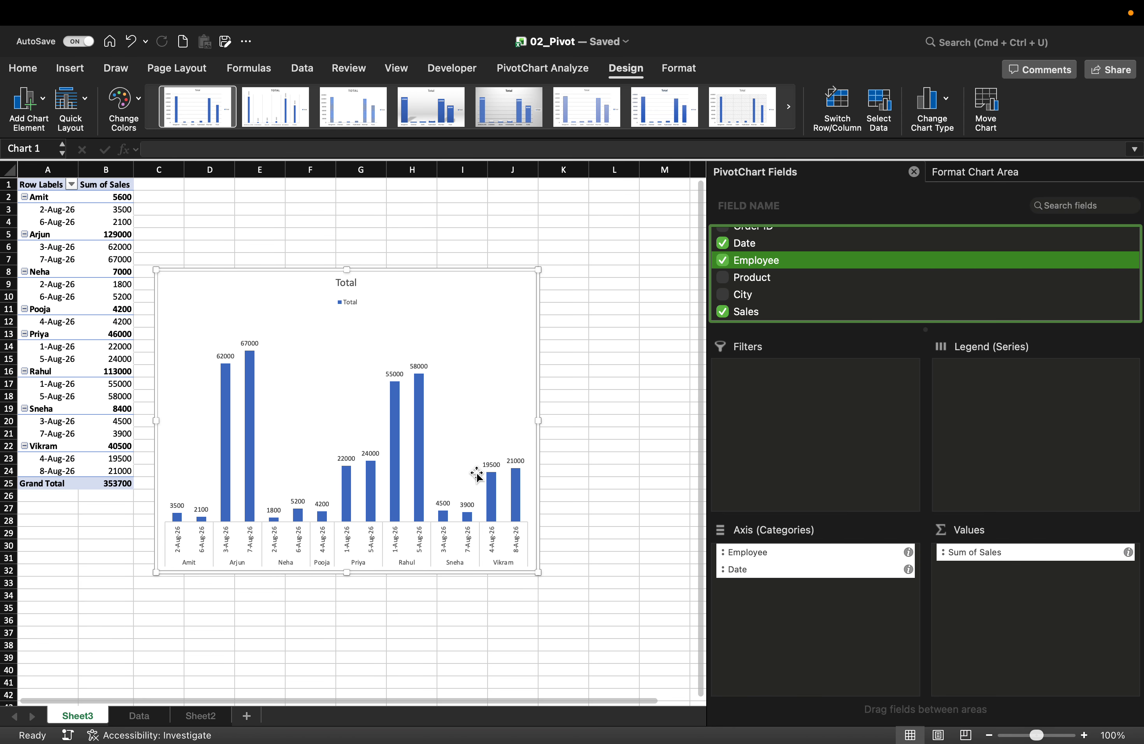
drag(539, 421, 649, 423)
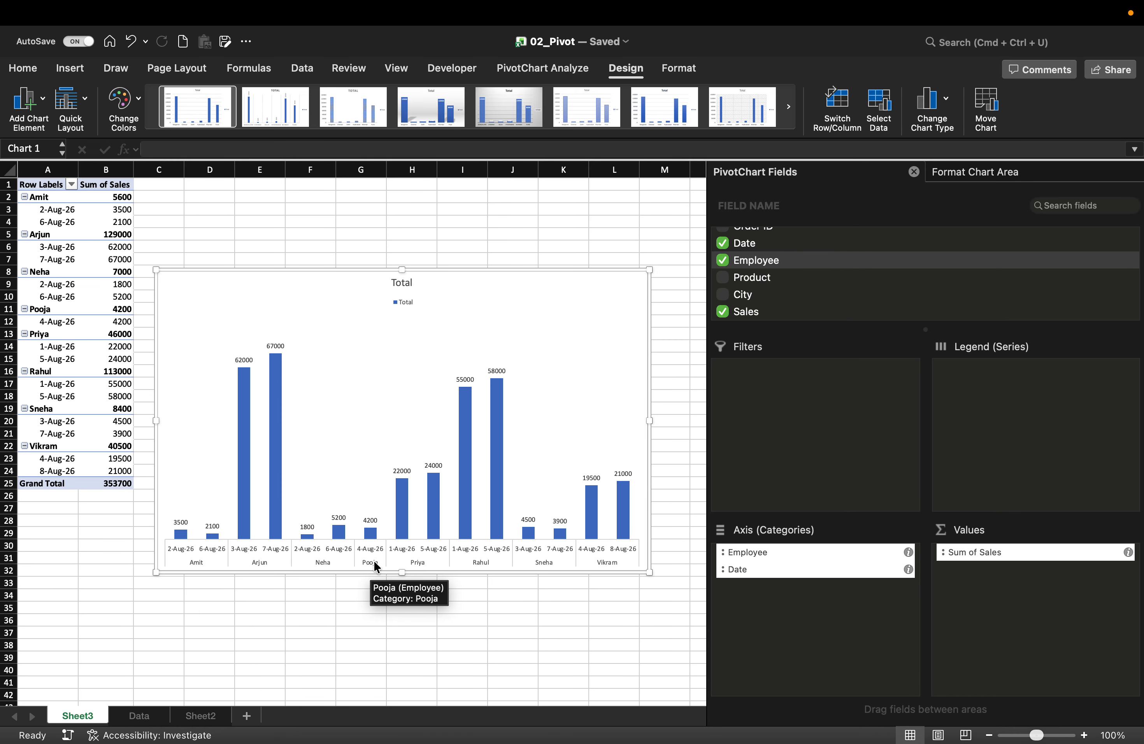
- Pair Employee with Product instead of Date on the chart's axis, and swap Product for City
click(722, 244)
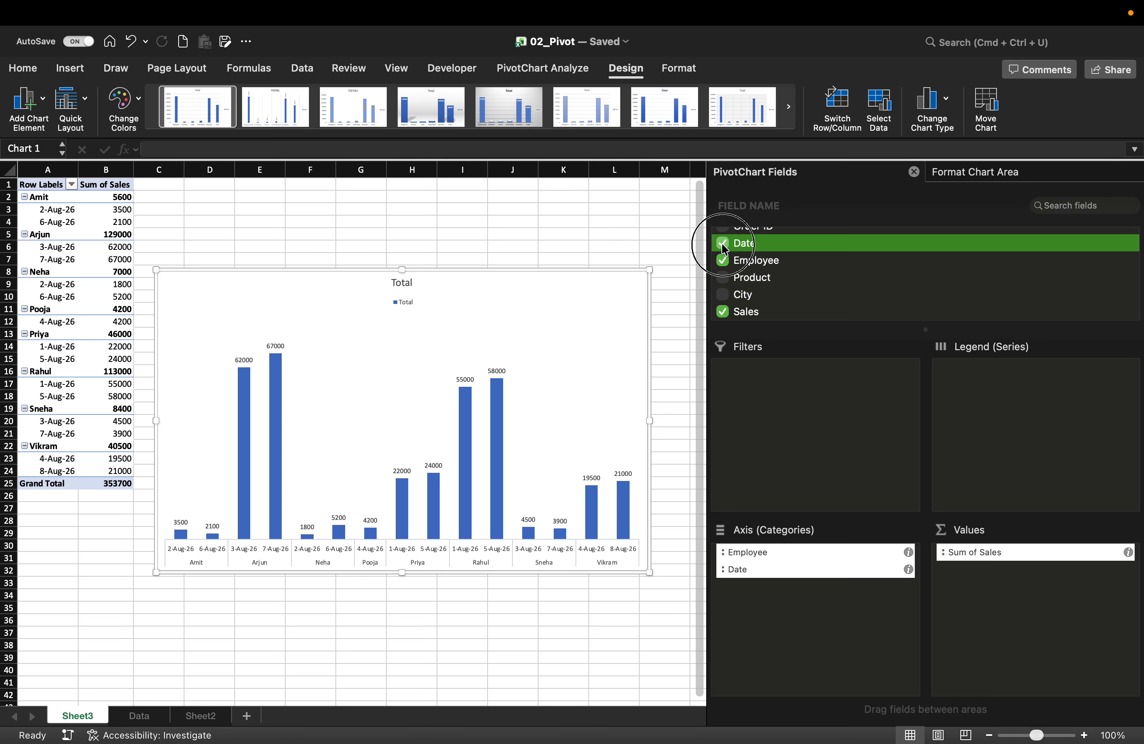
click(723, 278)
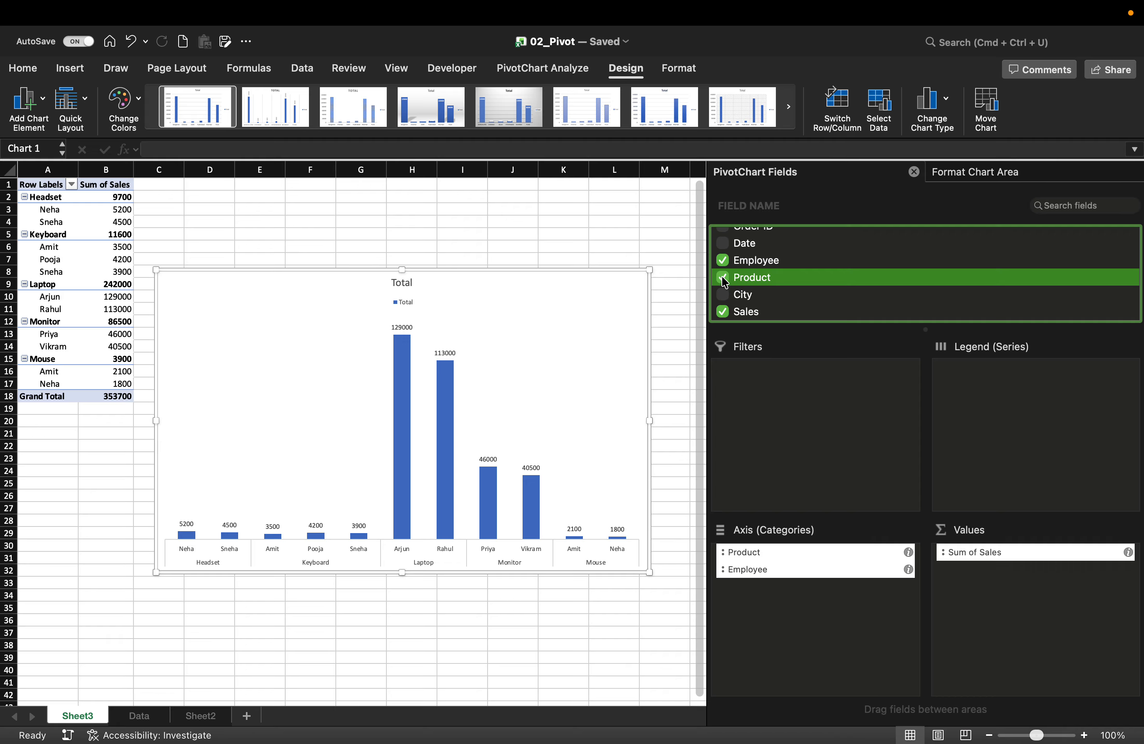
click(724, 281)
click(723, 297)
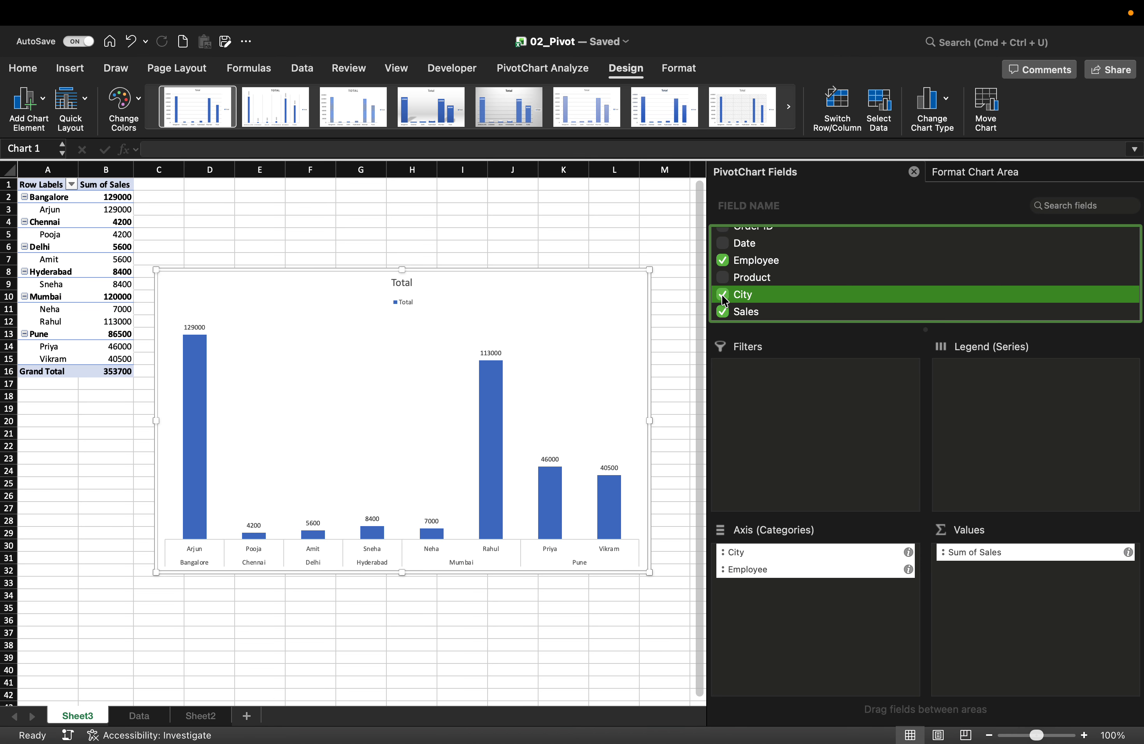
- Clear City and Employee from the chart's axis, and break the sales down by City, Product and Date instead
click(723, 296)
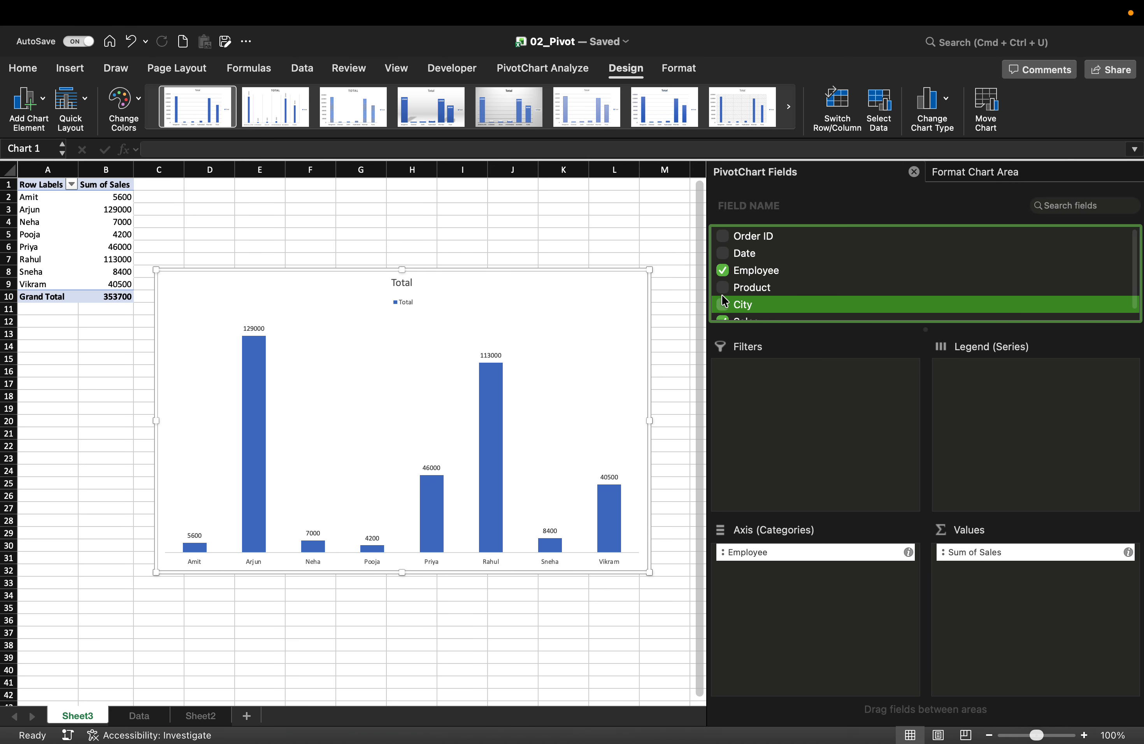
click(726, 270)
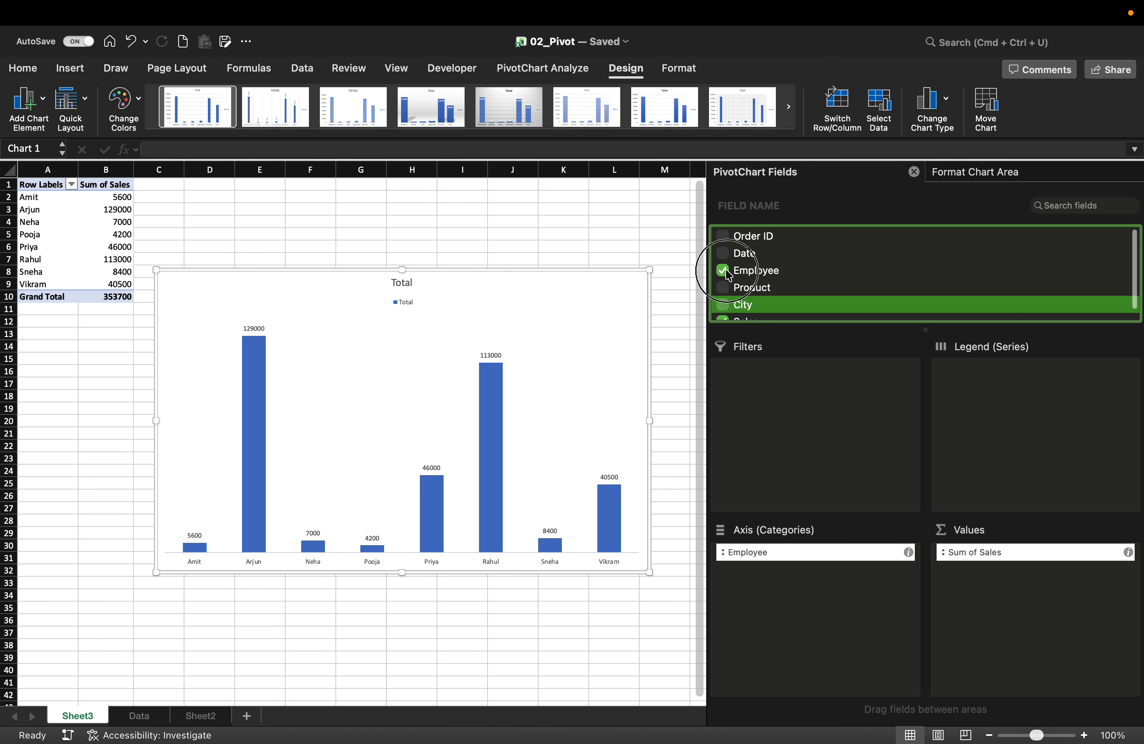
click(723, 254)
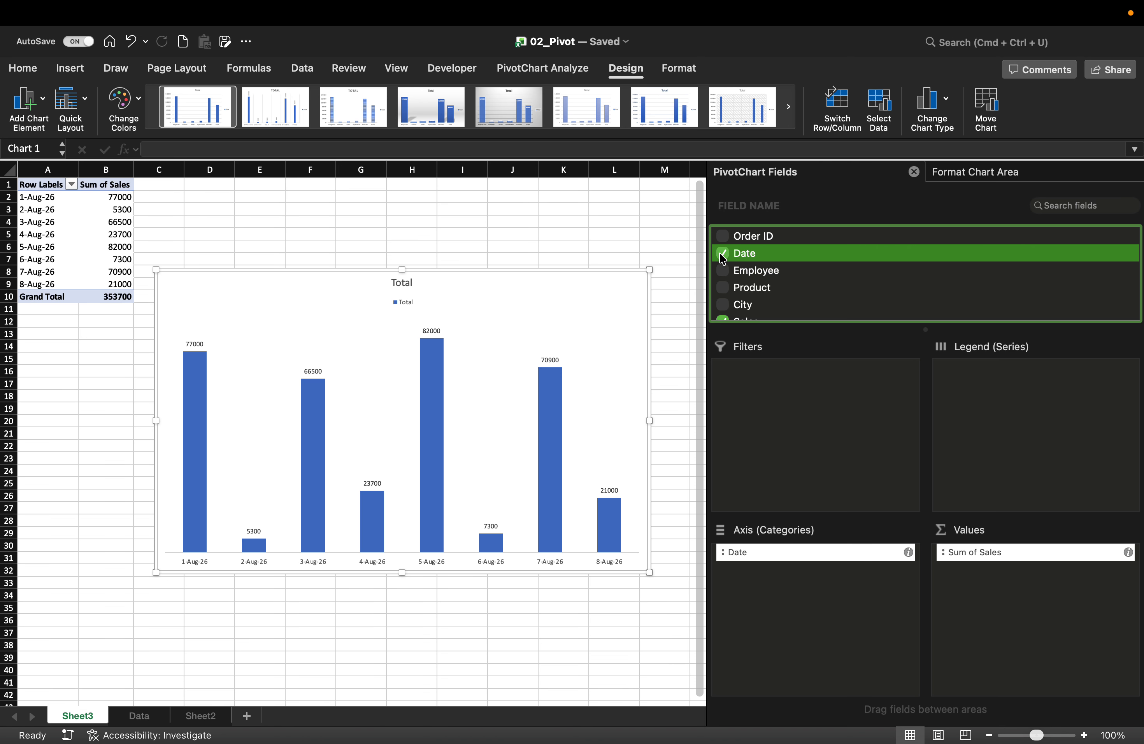
click(723, 288)
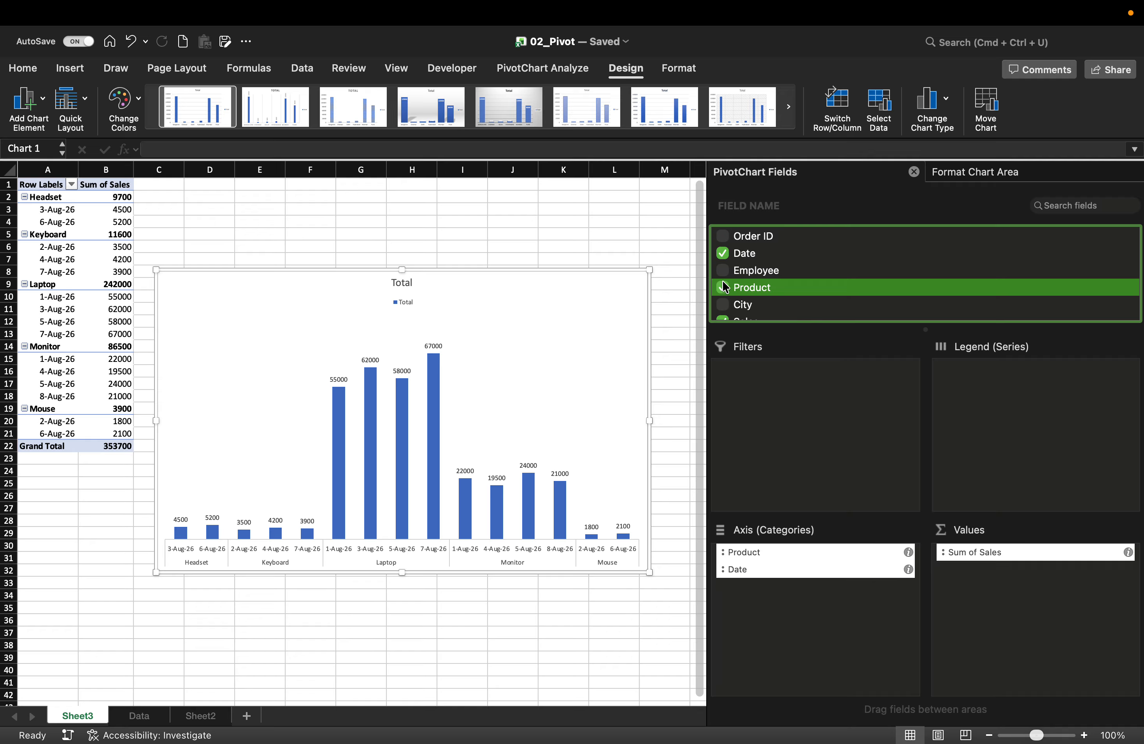
click(723, 305)
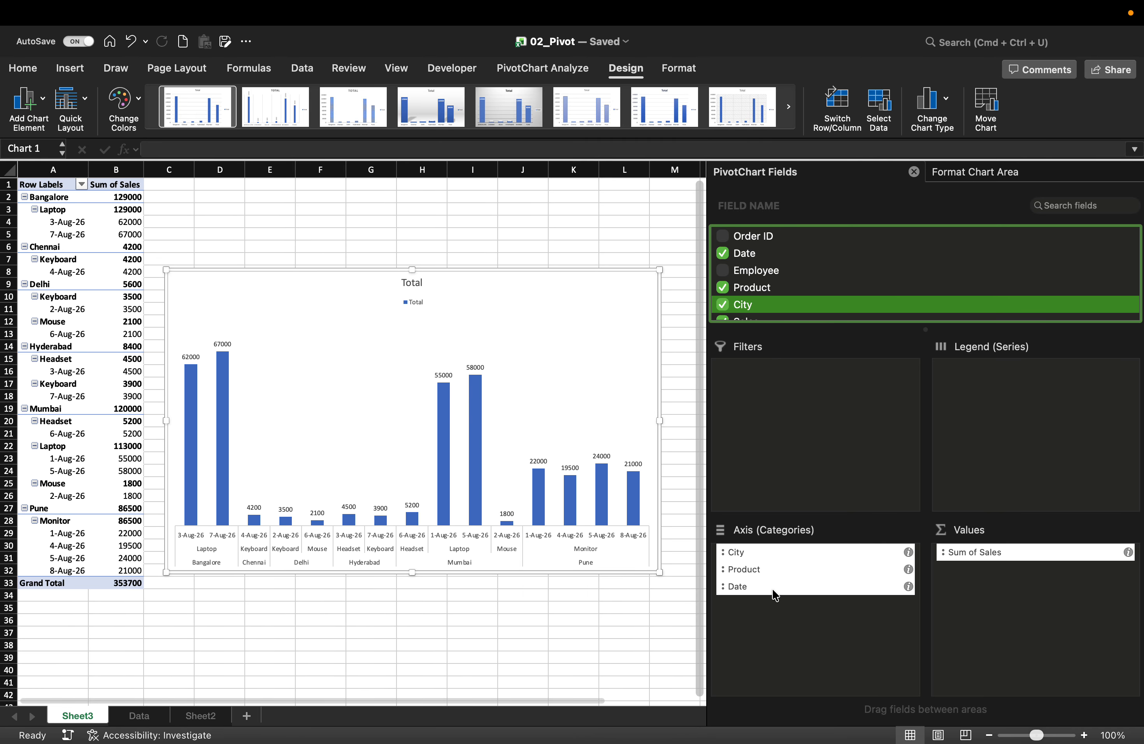
- Move City from the axis to the report filters, and widen the chart into column M
drag(776, 552, 794, 373)
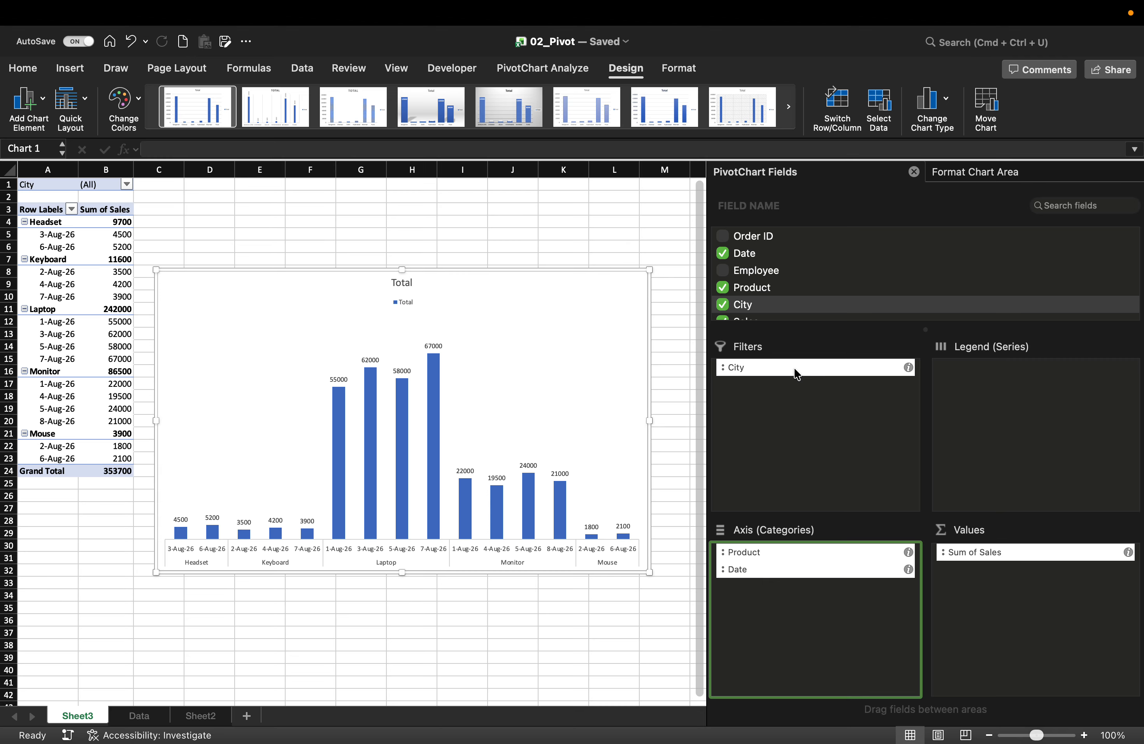
click(723, 368)
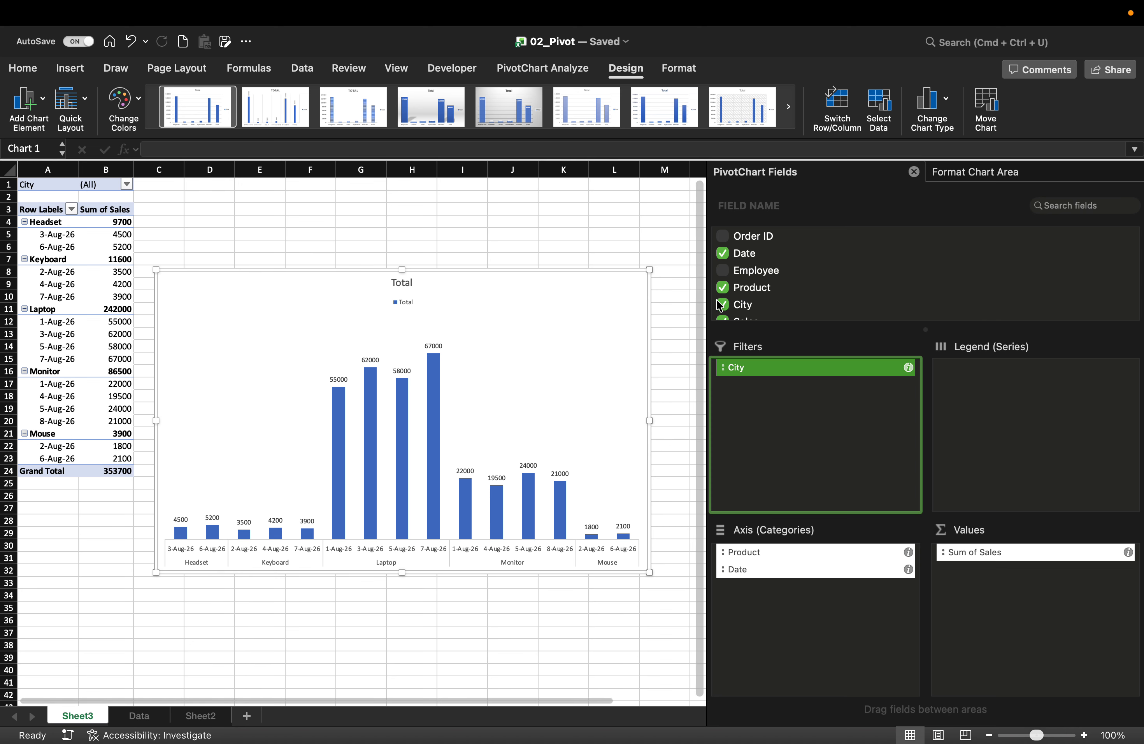
click(653, 419)
drag(652, 419, 677, 419)
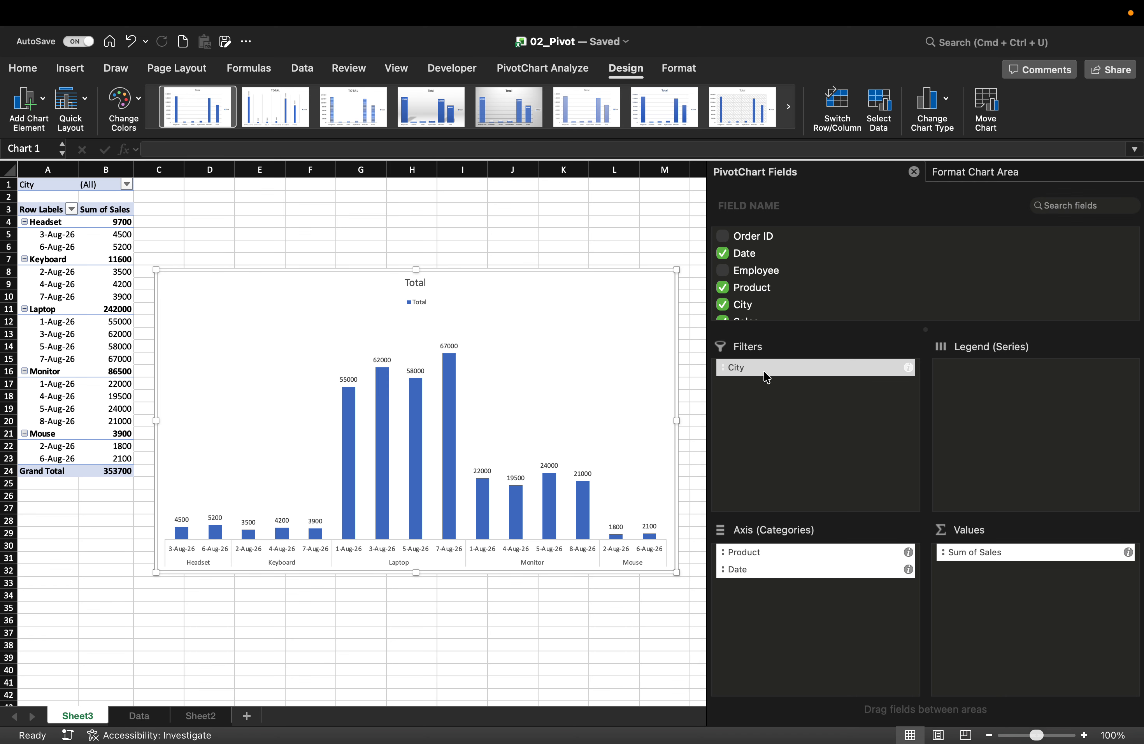
- Remove City and Date so only Product stays on the axis, and apply the chart style with gradient blue columns and bold title
drag(765, 377, 727, 310)
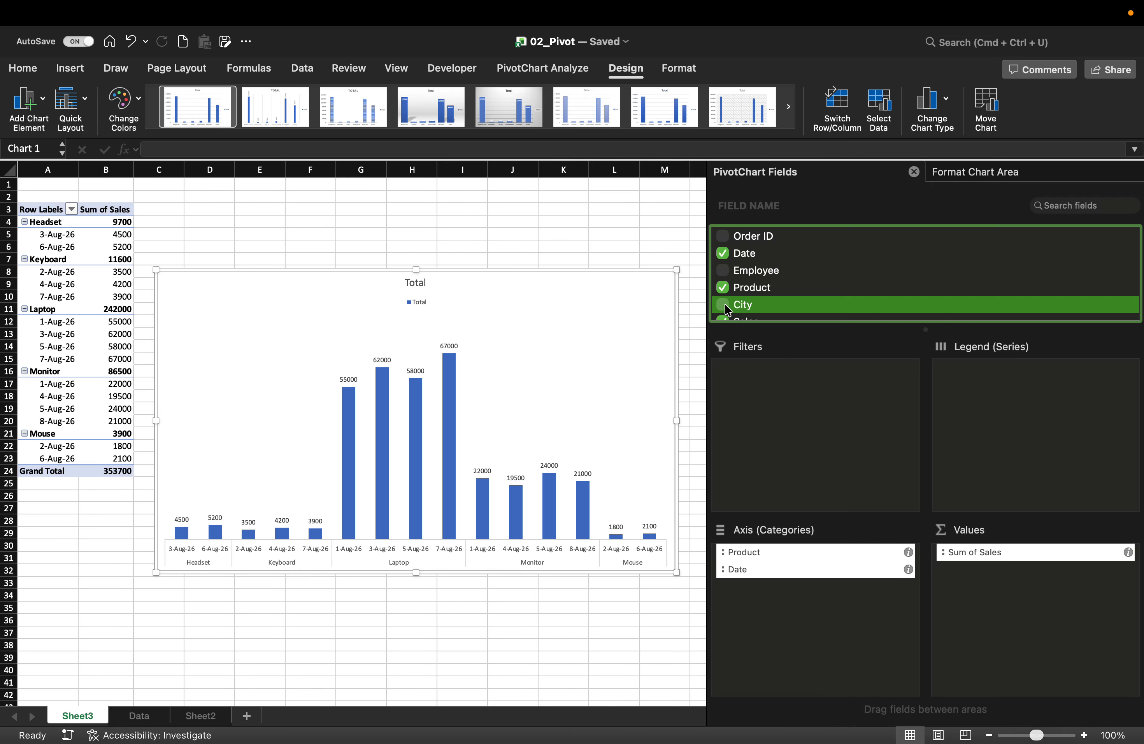
click(724, 255)
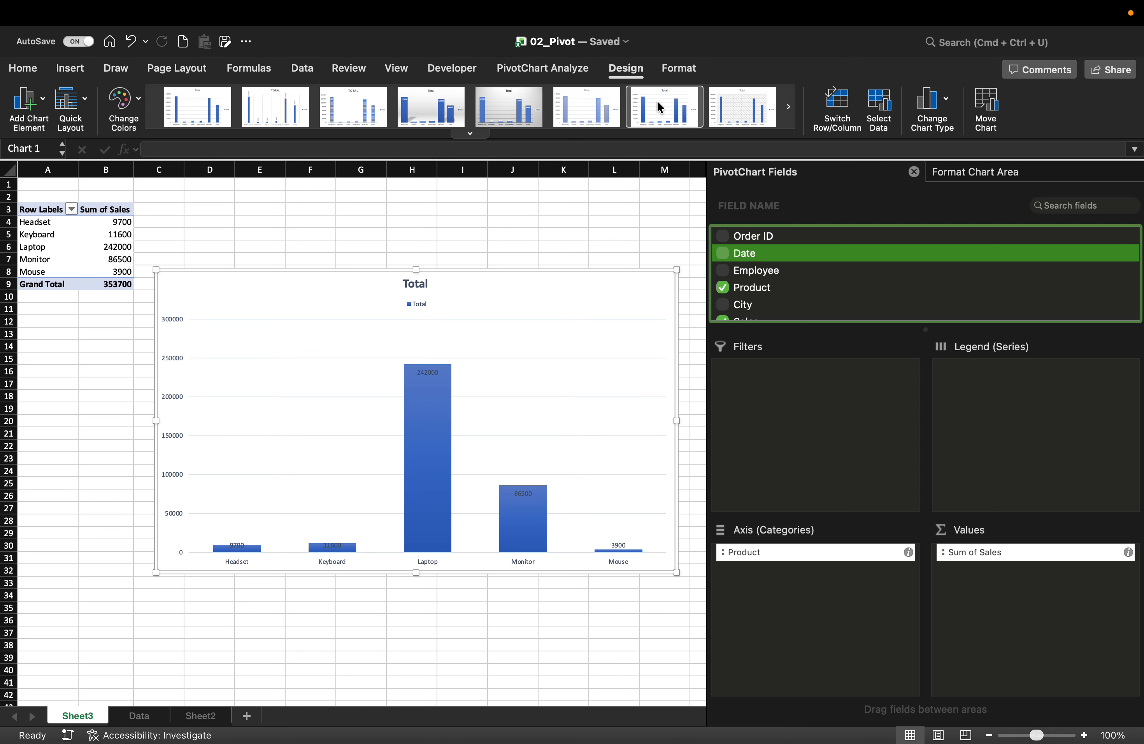
click(657, 100)
- Look over the available chart types, and swap the chart's rows and columns and back again
click(945, 103)
click(945, 103)
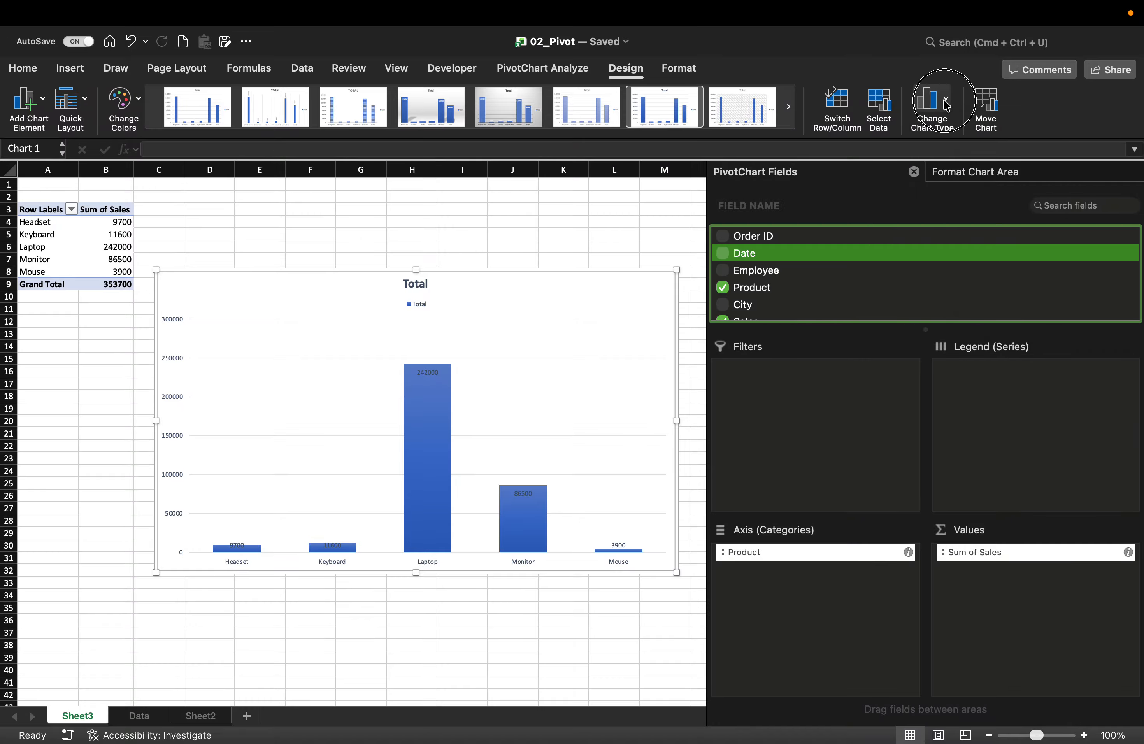
click(945, 103)
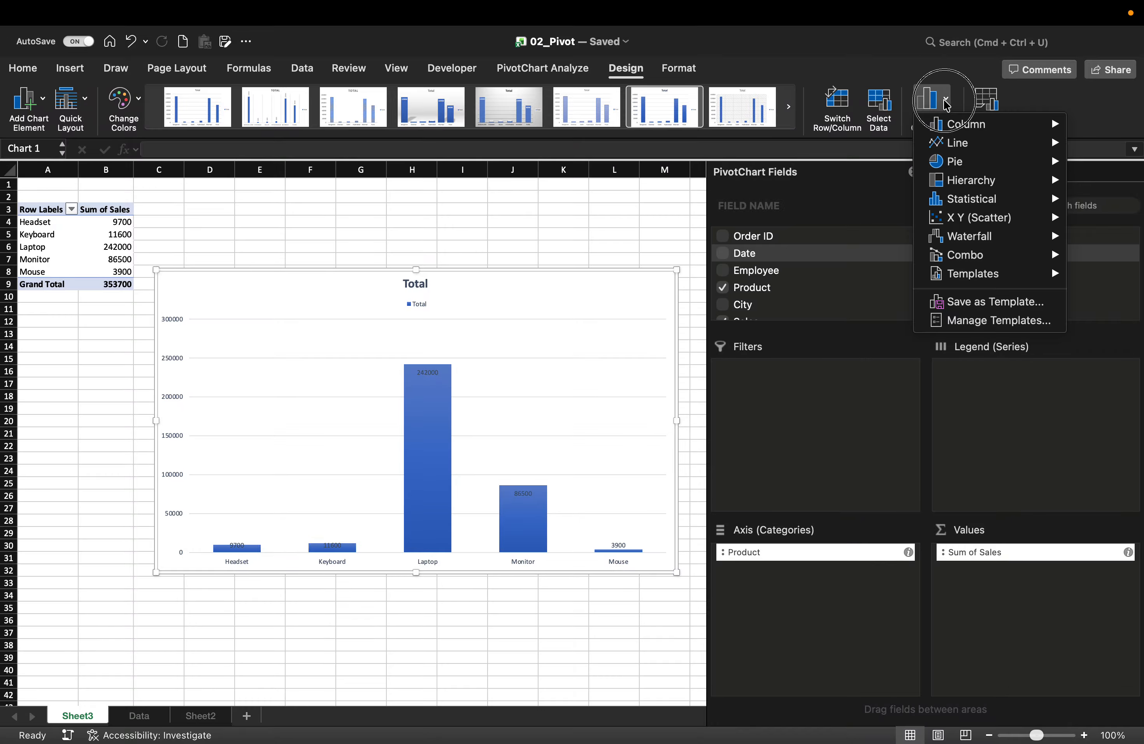
click(945, 103)
click(829, 126)
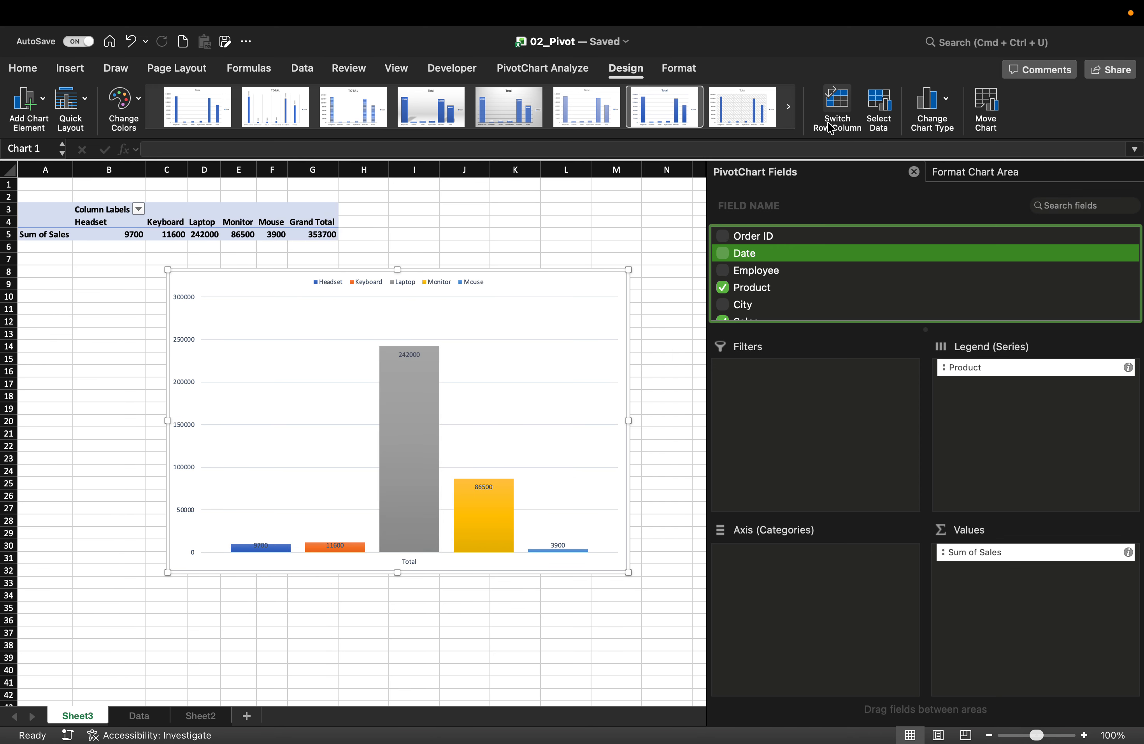
click(829, 127)
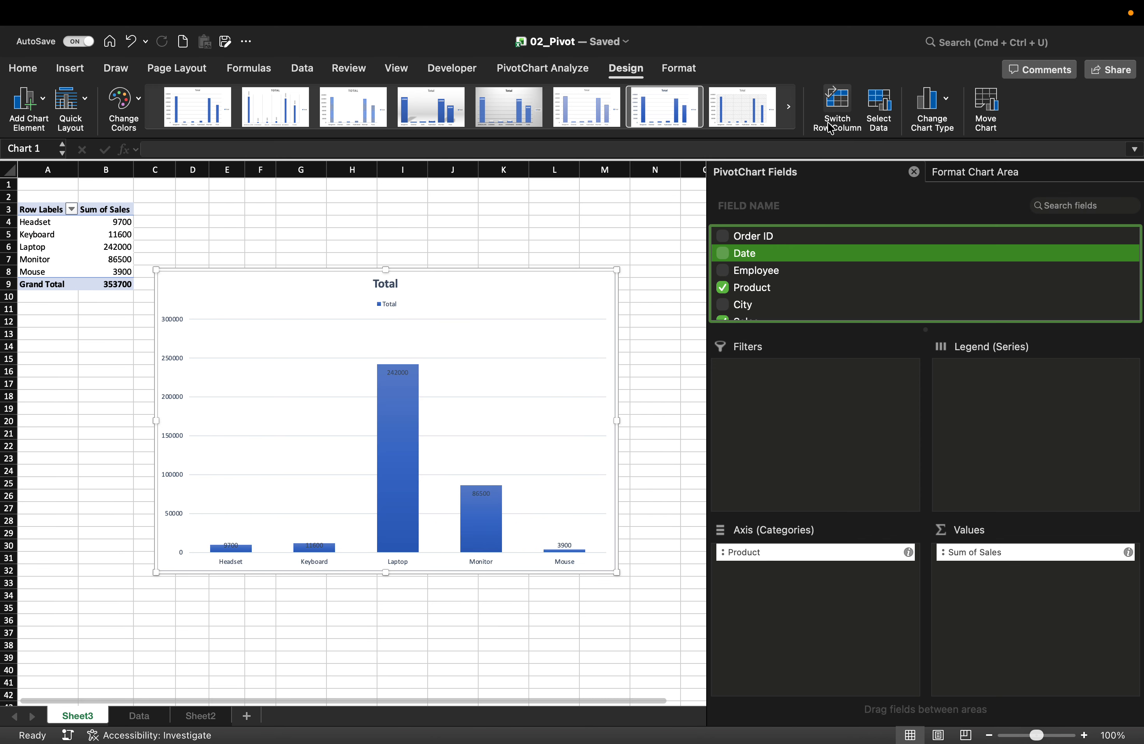
- Apply the chart style with a solid blue background and hatched columns, and recolour it with a monochromatic orange palette
click(792, 108)
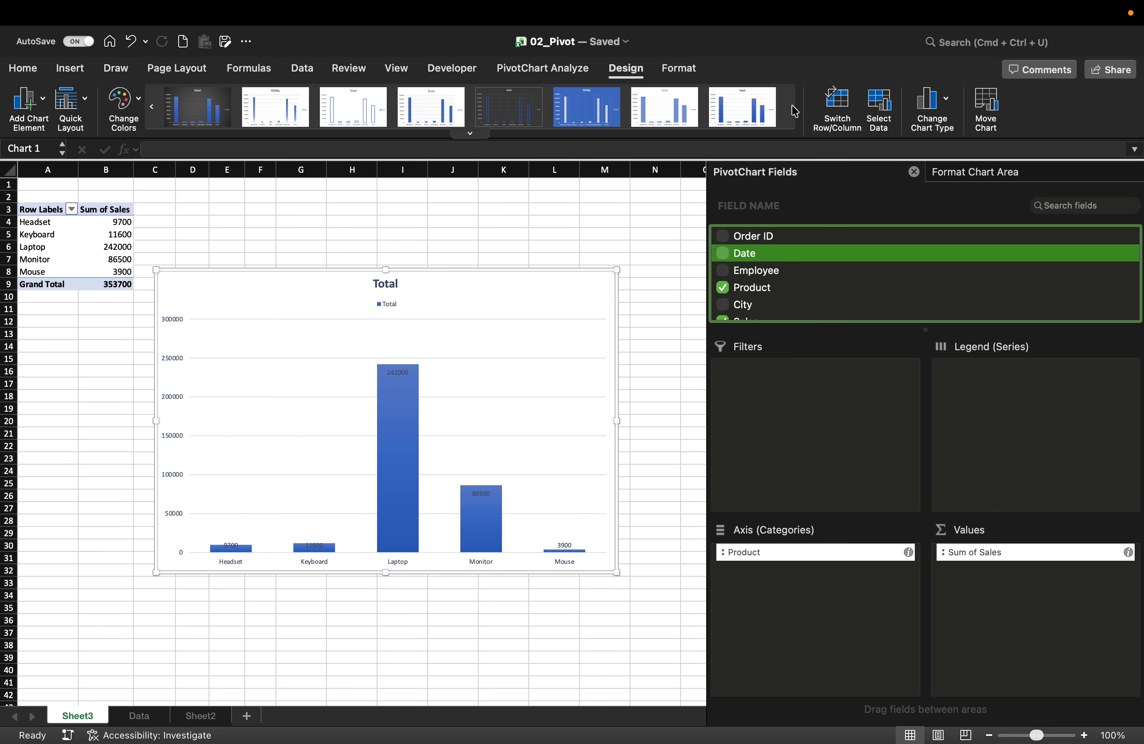
click(586, 109)
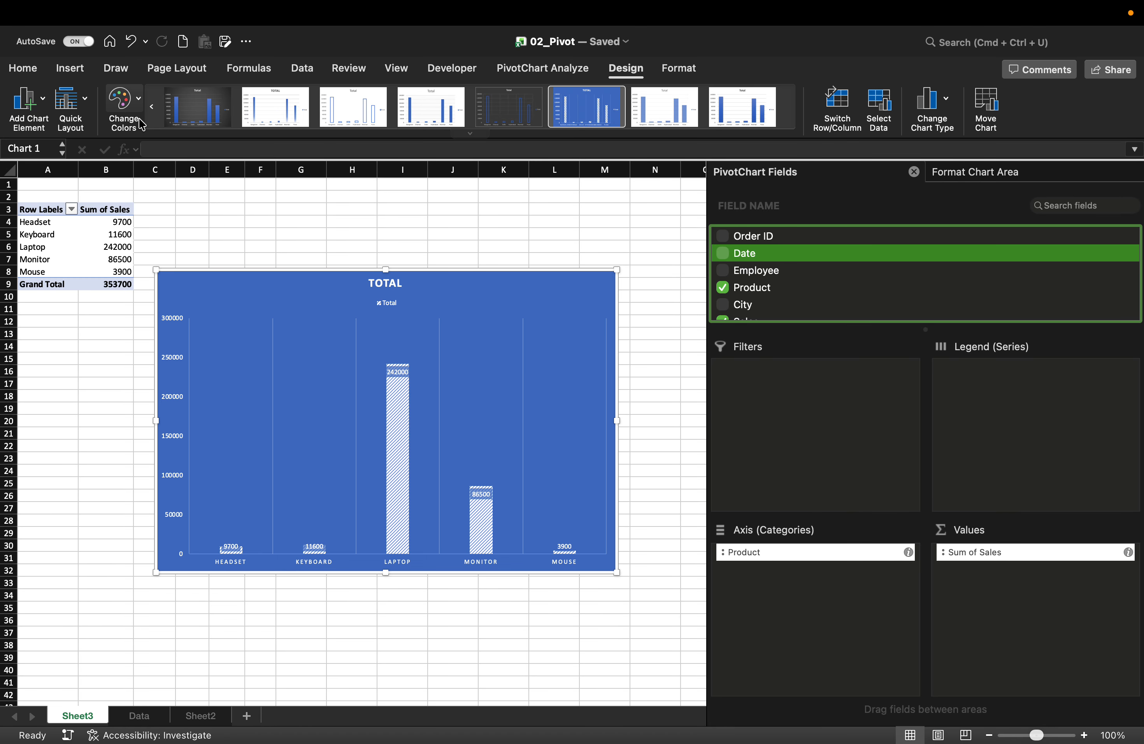
click(122, 99)
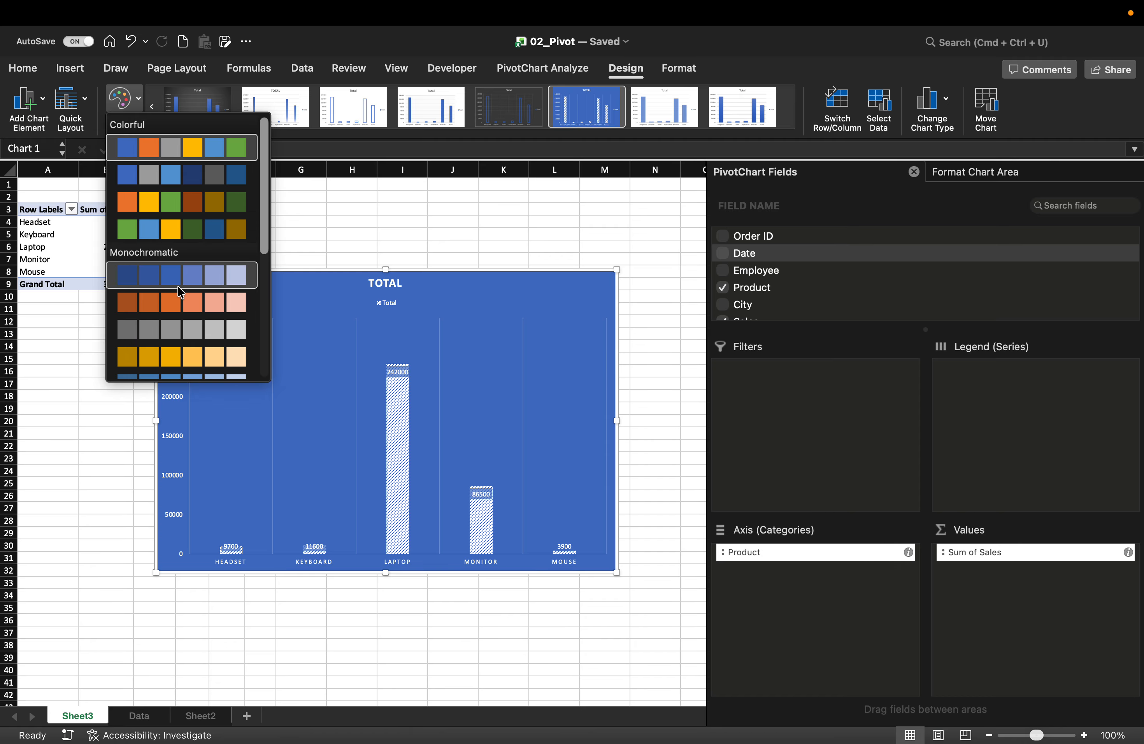
scroll(179, 290, down, 2)
click(184, 262)
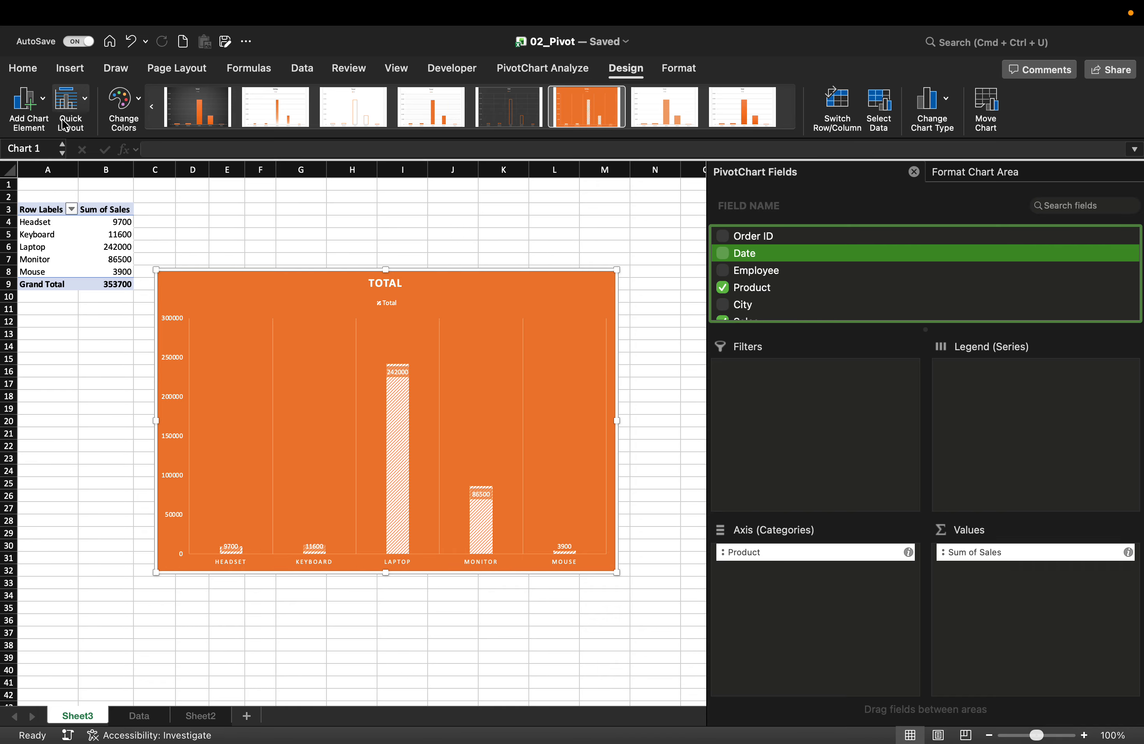
- Add primary major horizontal gridlines to the chart, and switch it to the white style with orange-outlined columns
click(44, 100)
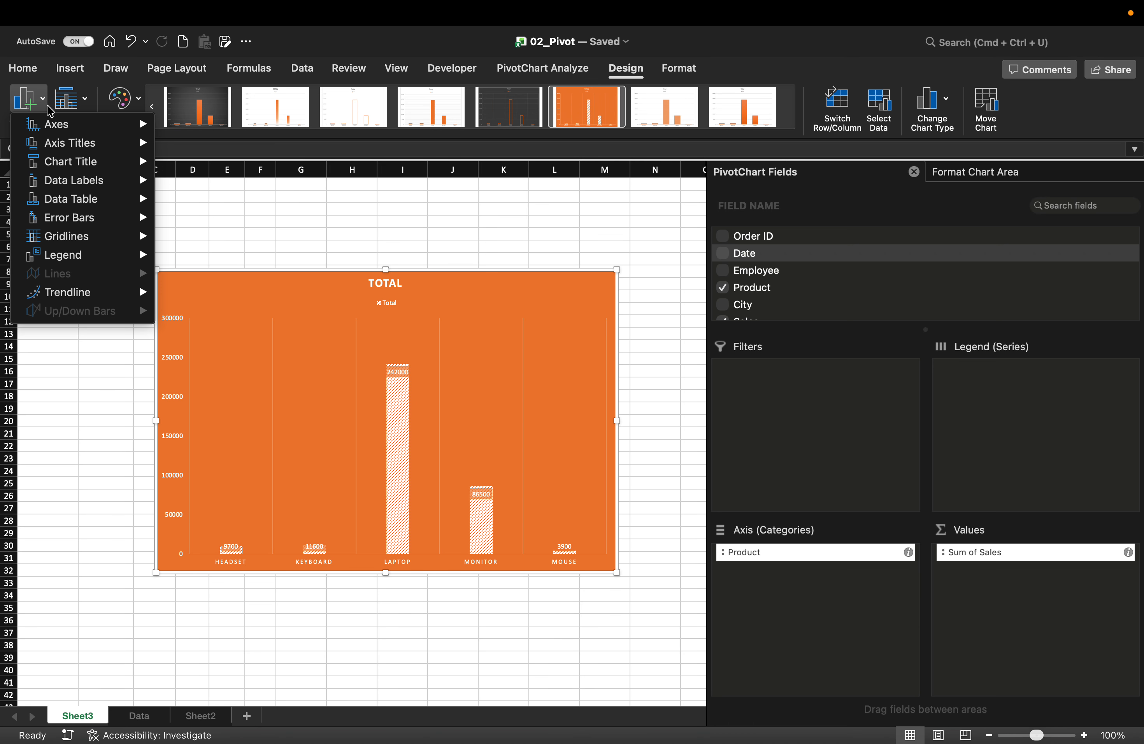
mouse_move(103, 224)
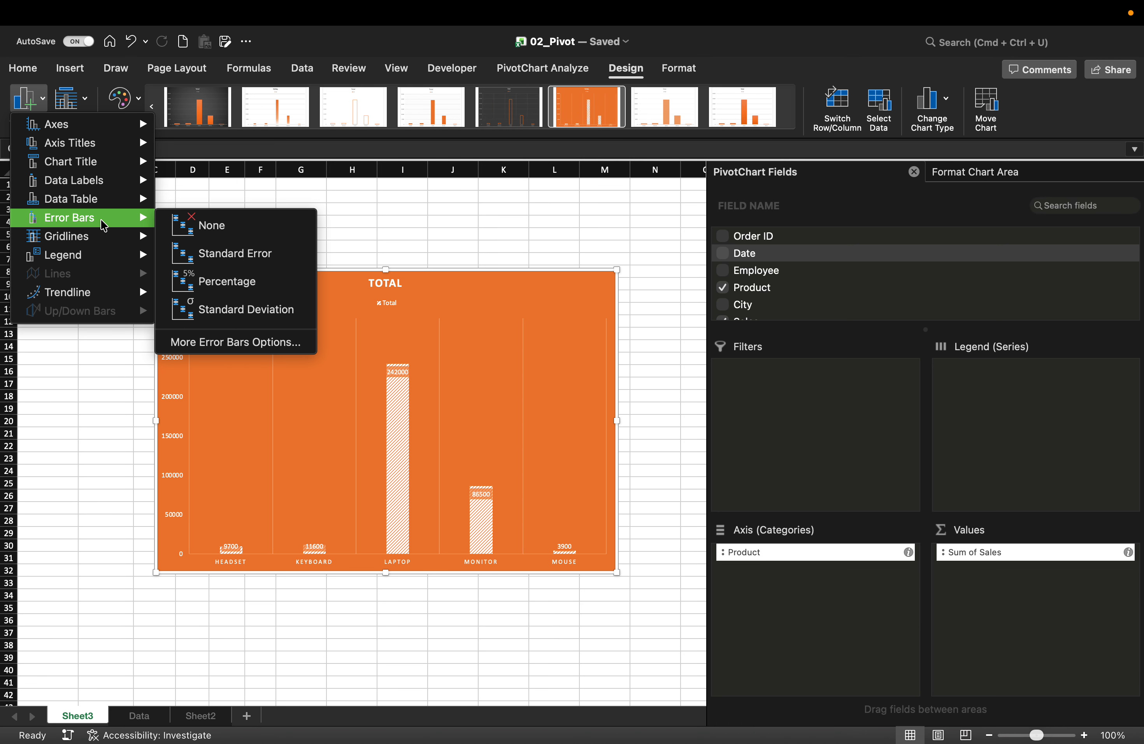
mouse_move(144, 239)
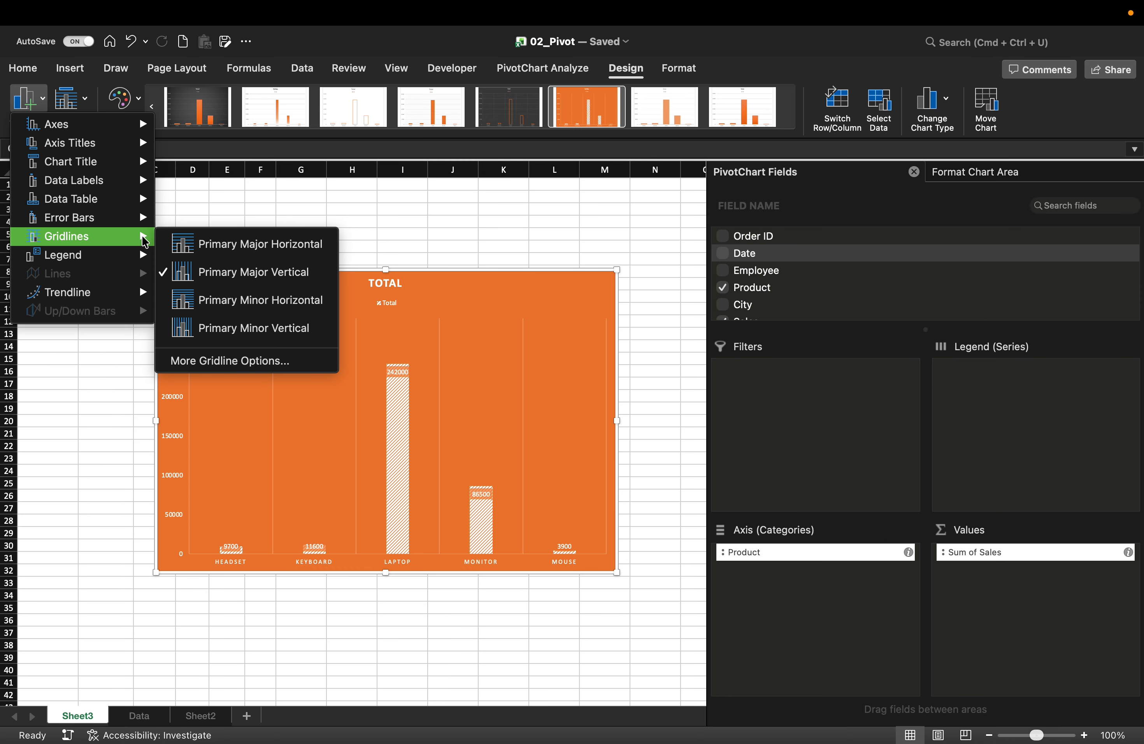
click(218, 244)
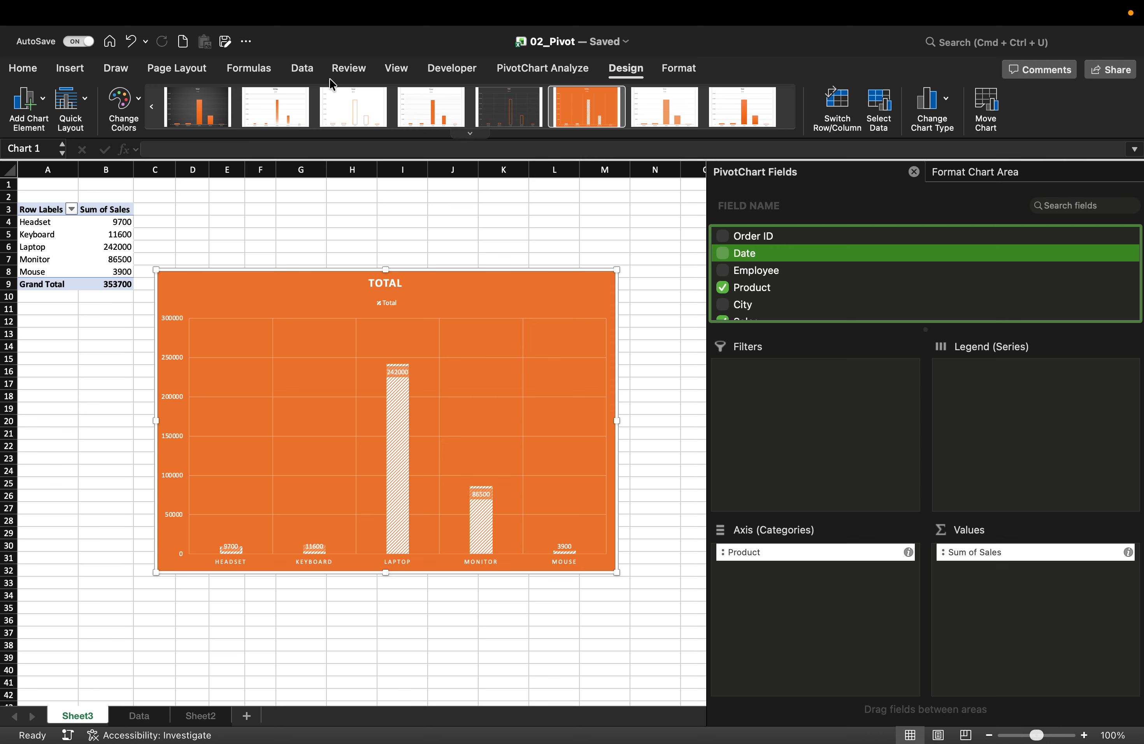
click(365, 102)
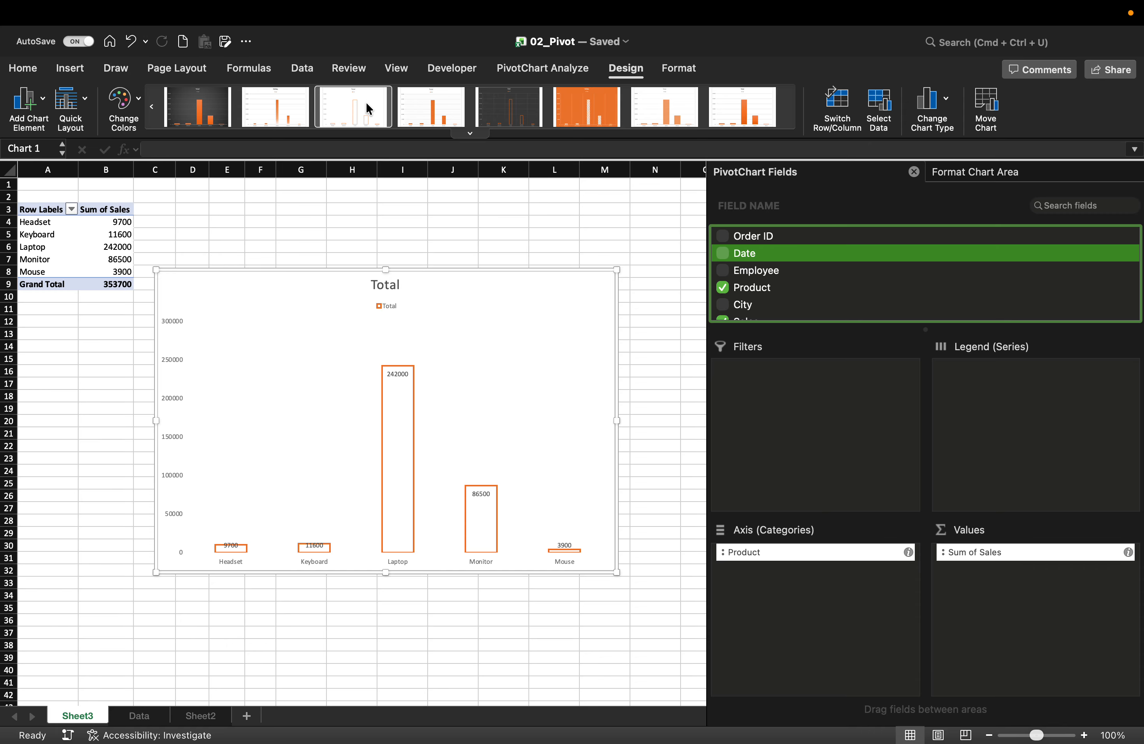
- Refresh all of the workbook's pivot data from the chart
click(569, 71)
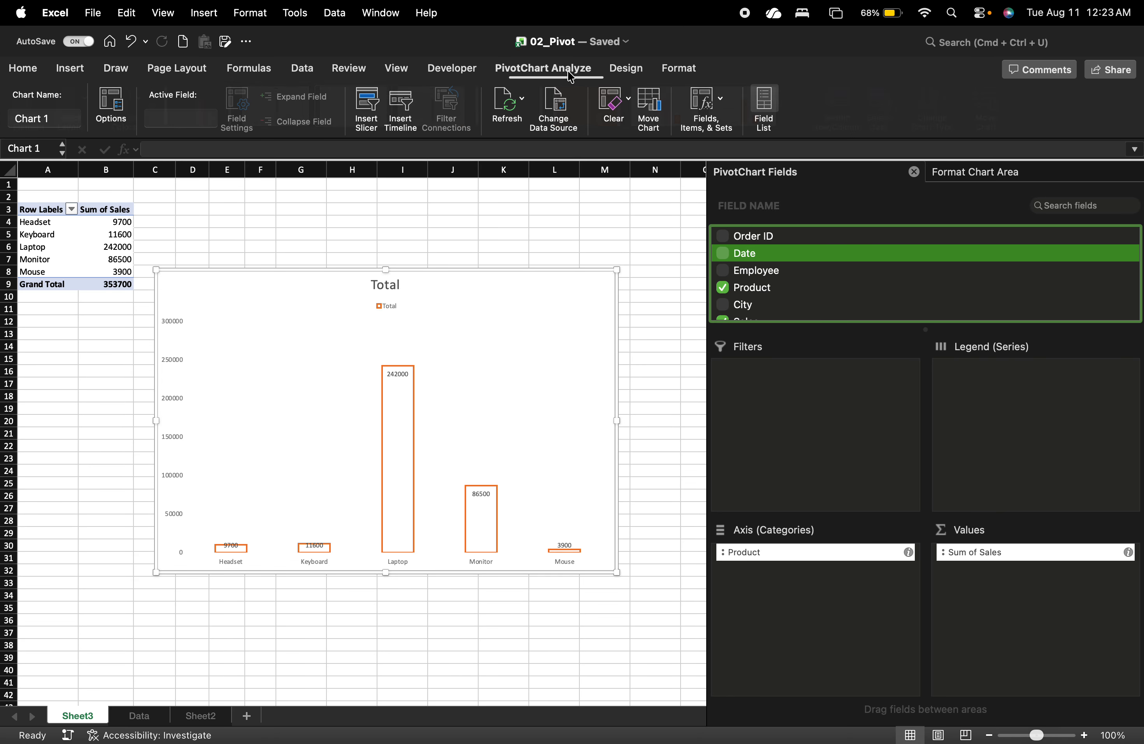
click(525, 99)
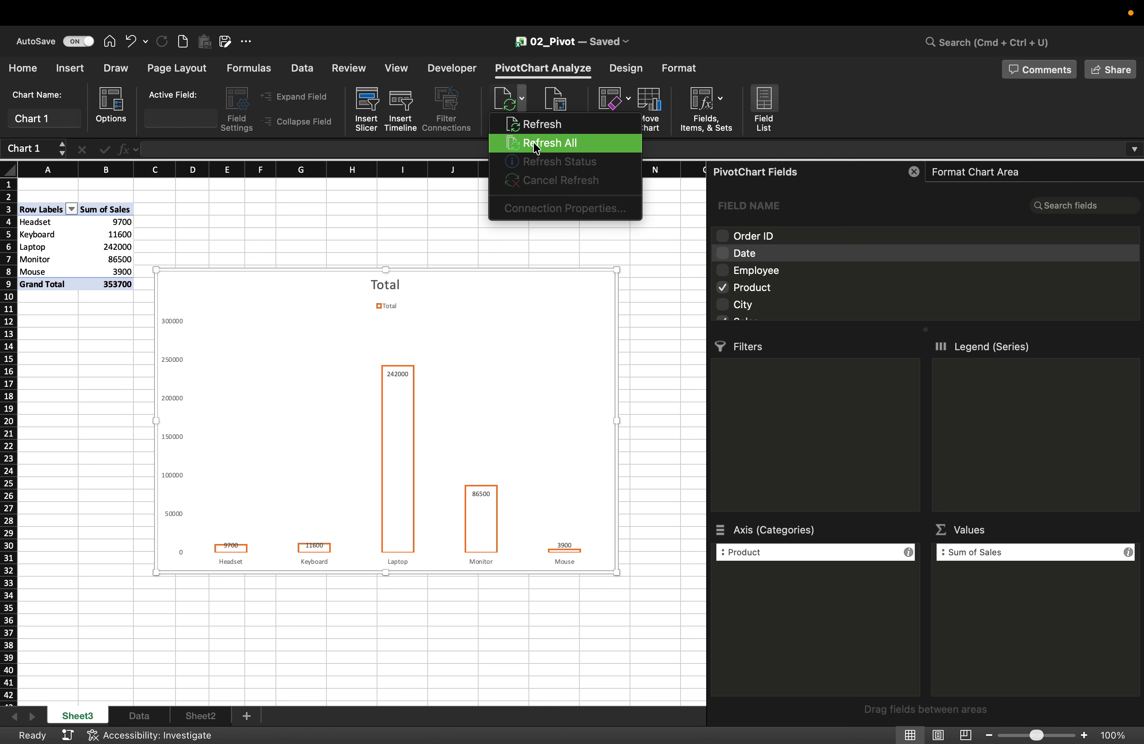
click(536, 144)
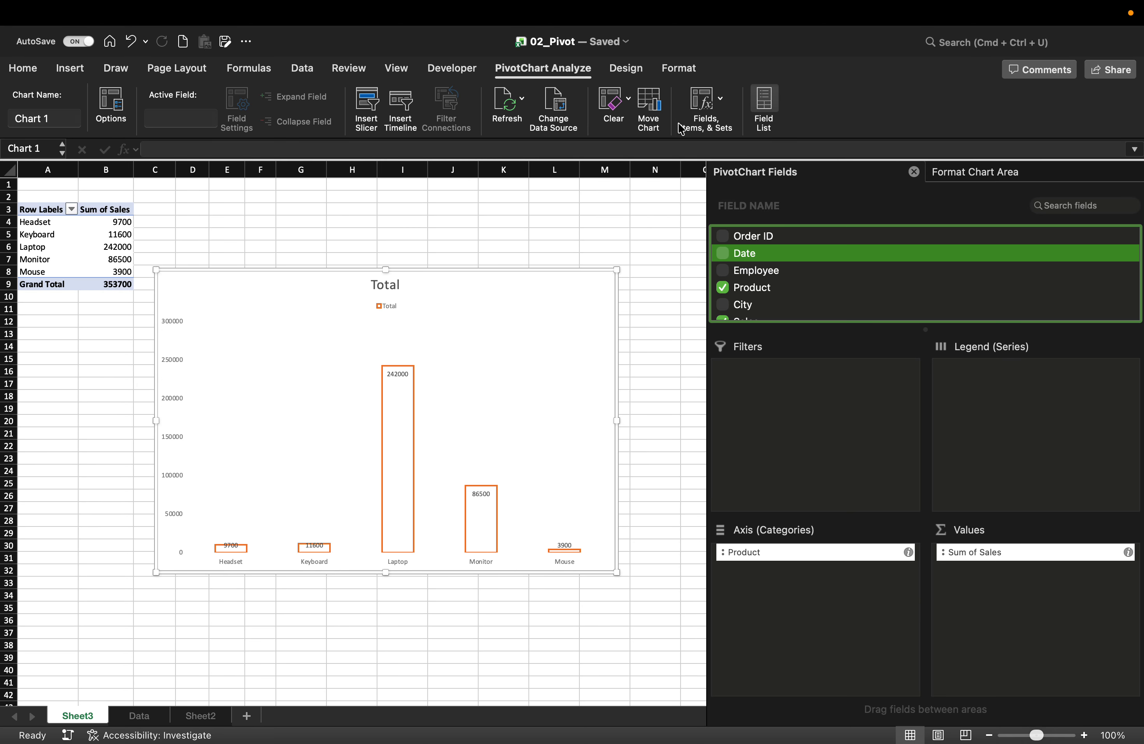
- Hide the PivotChart field list
click(706, 111)
click(721, 100)
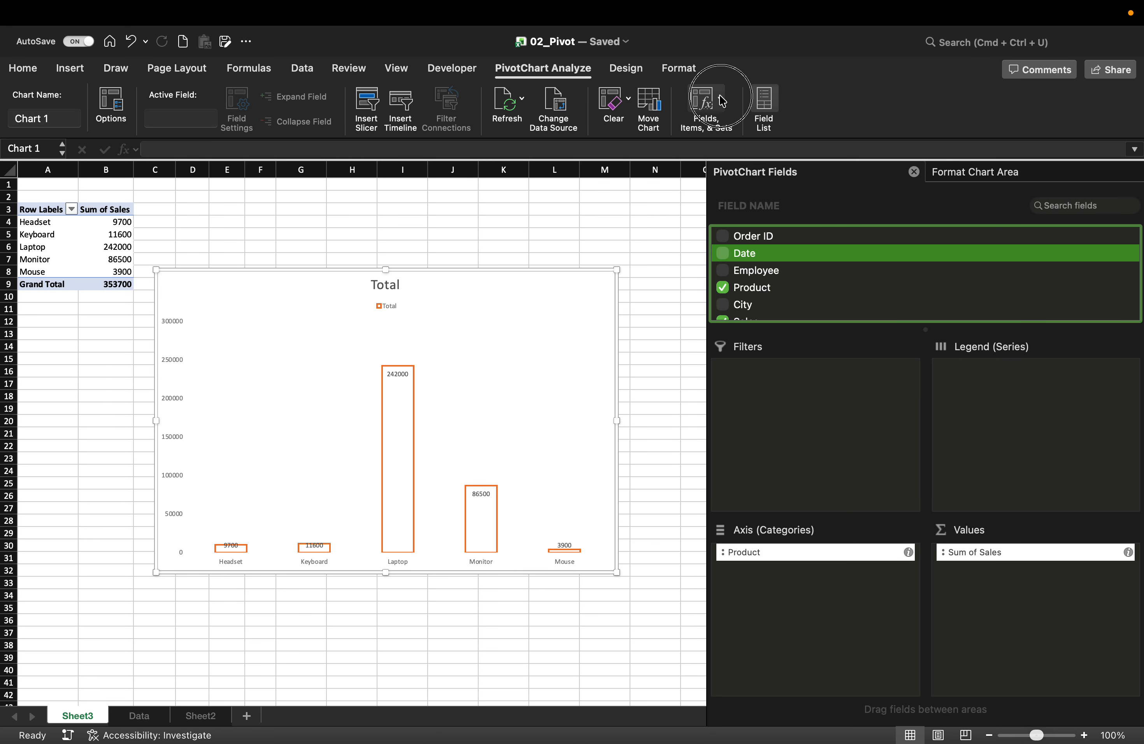
click(721, 99)
click(721, 100)
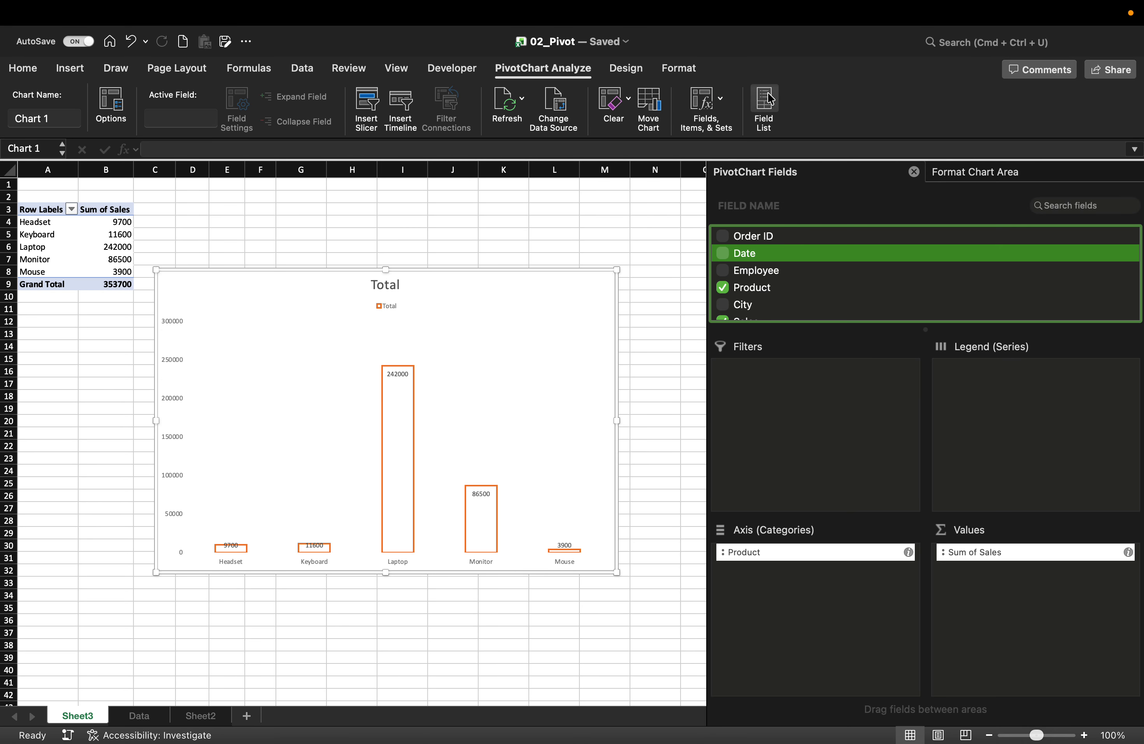
click(765, 101)
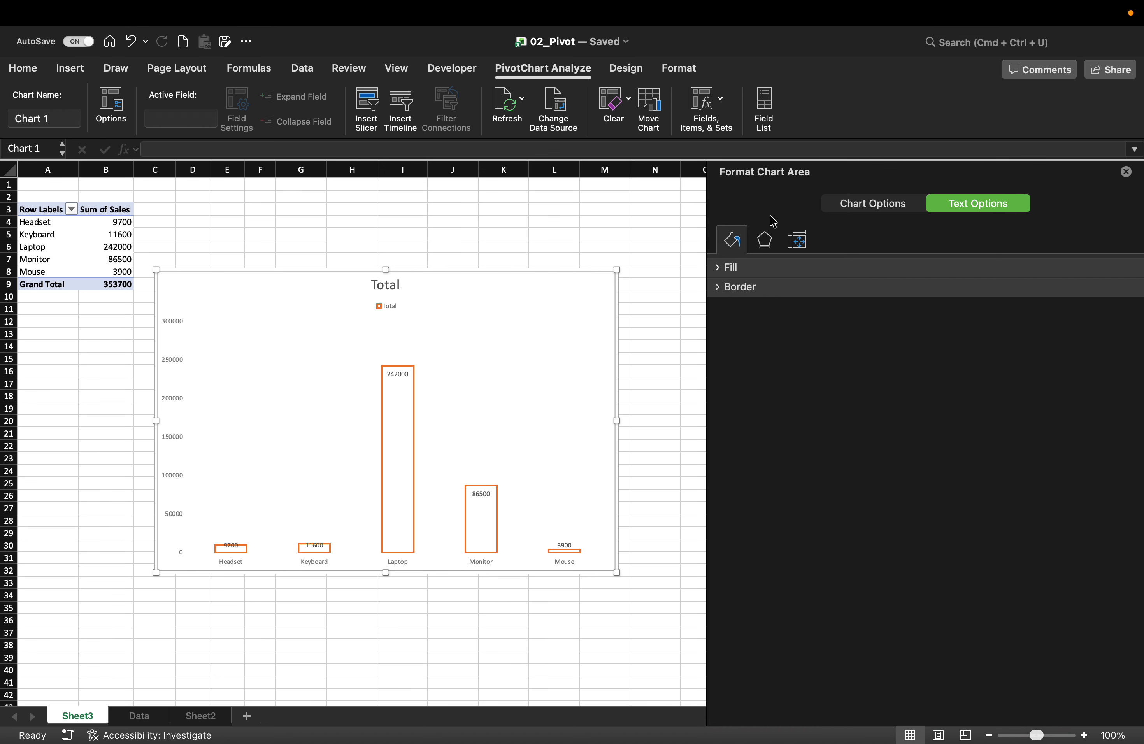
- Look through the chart area's fill, effects and size options, and check the data source range behind the chart without changing it
click(851, 207)
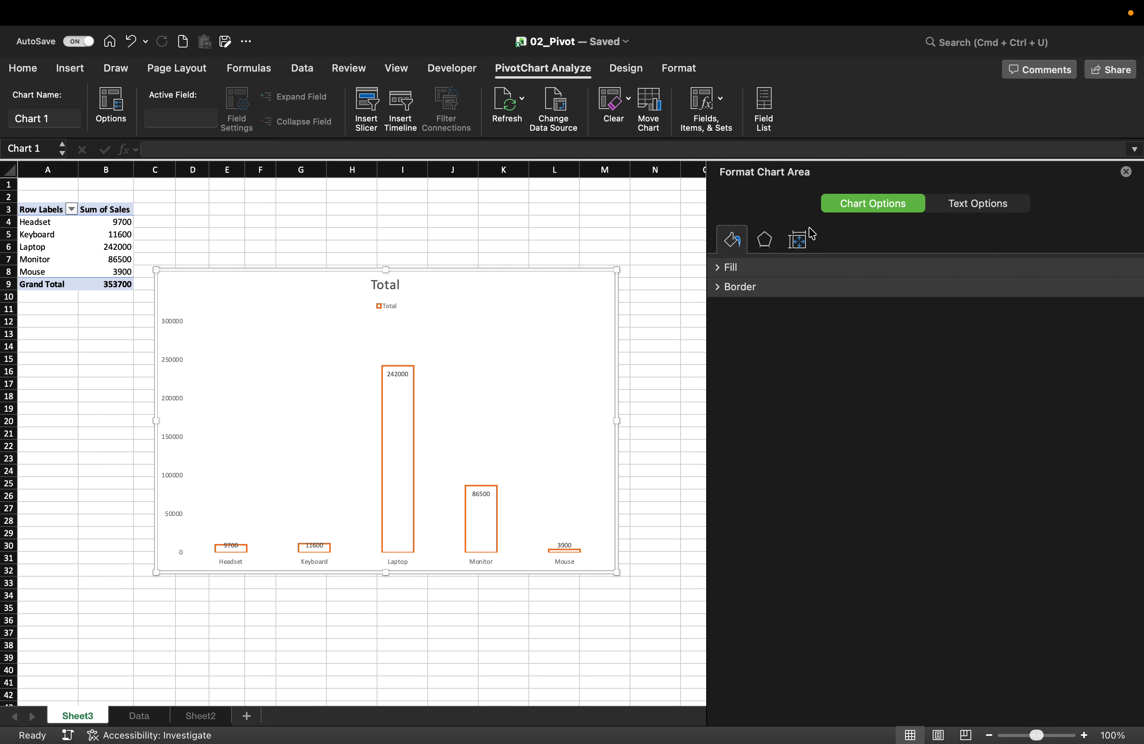
click(766, 241)
click(803, 241)
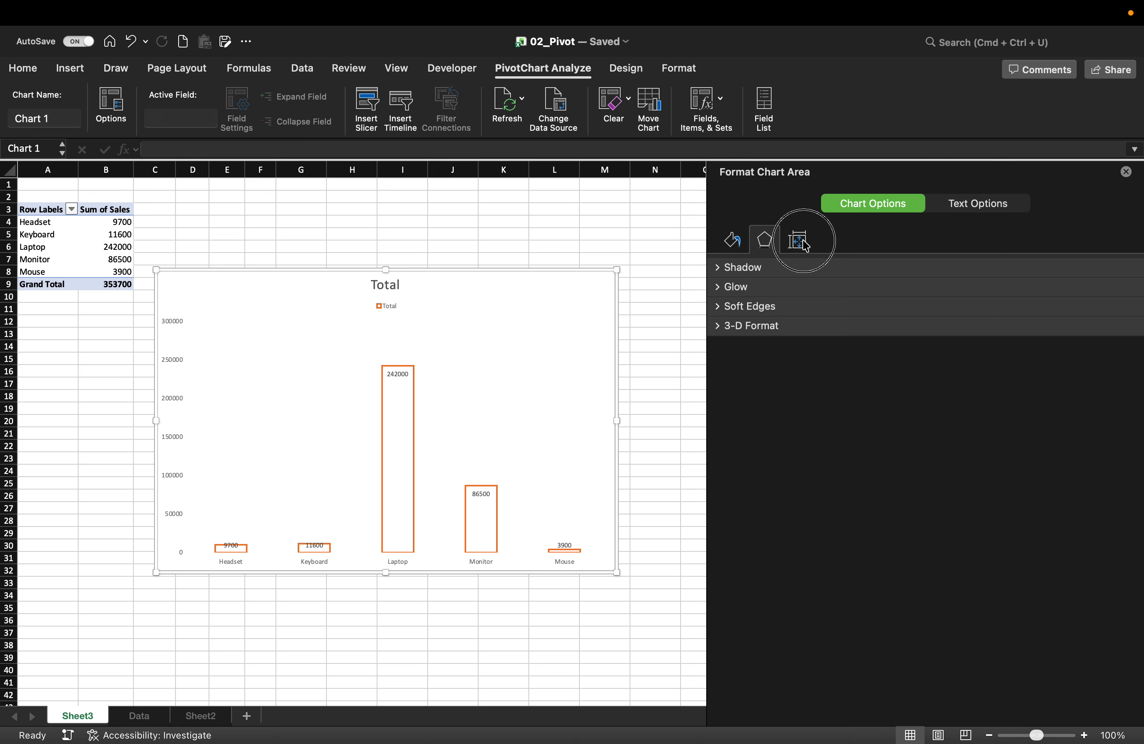
click(734, 240)
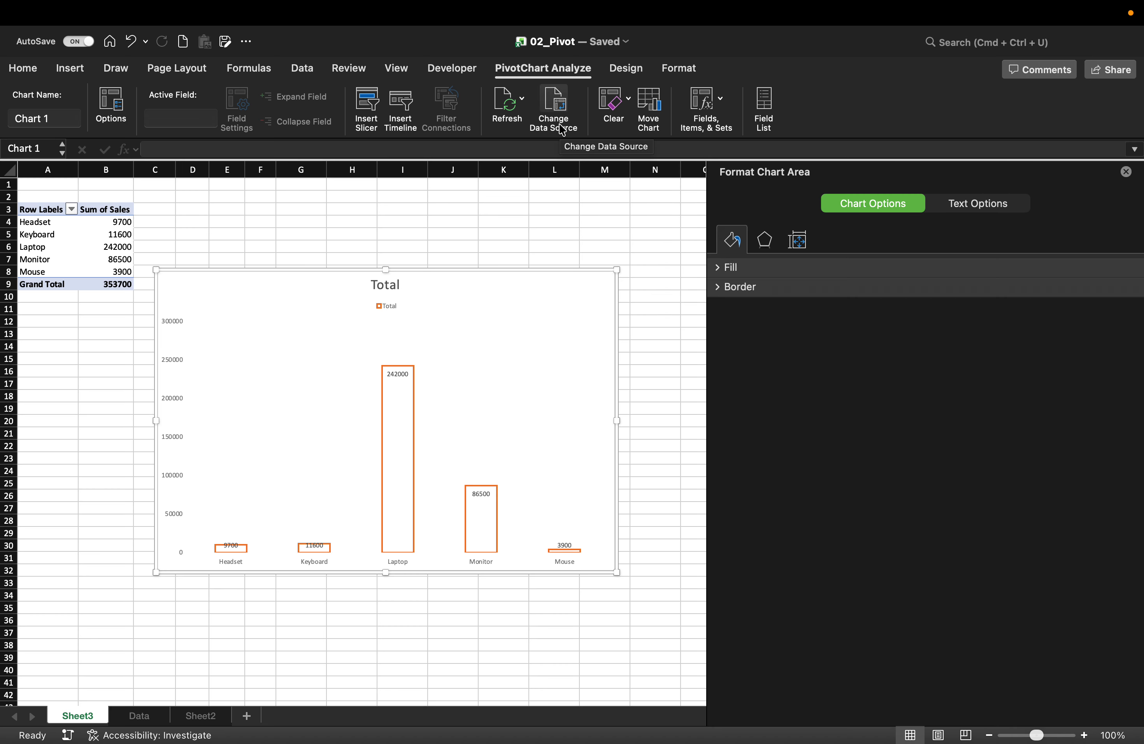
click(555, 109)
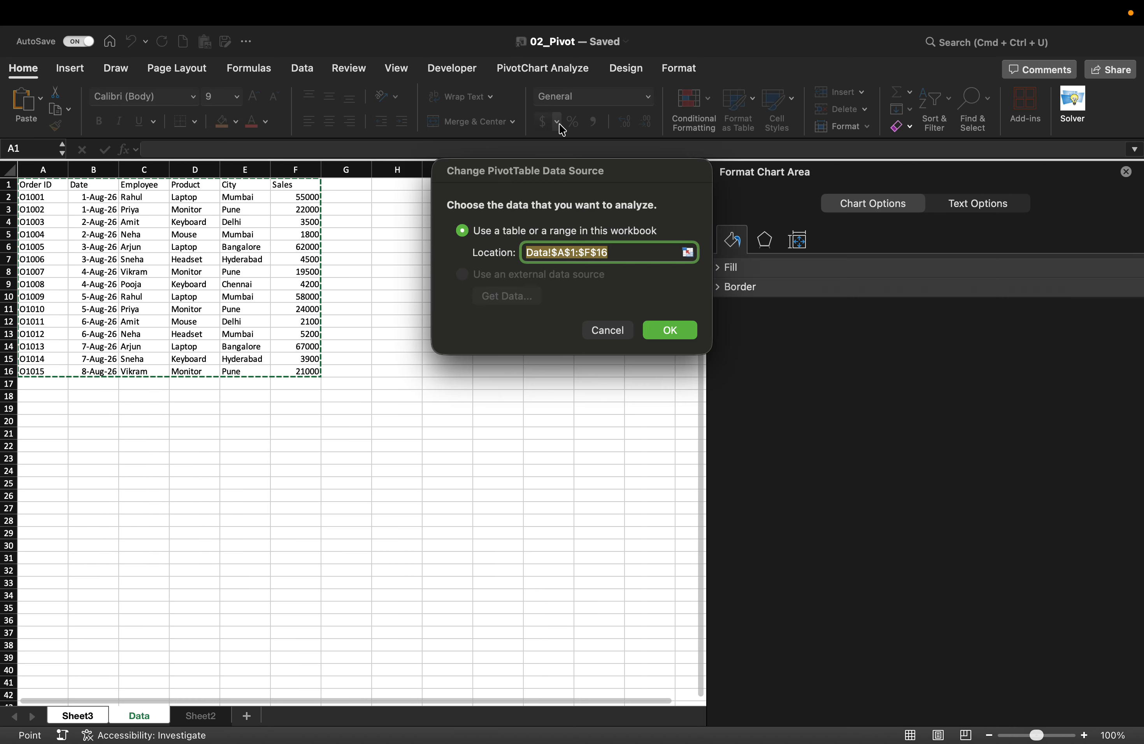
click(622, 331)
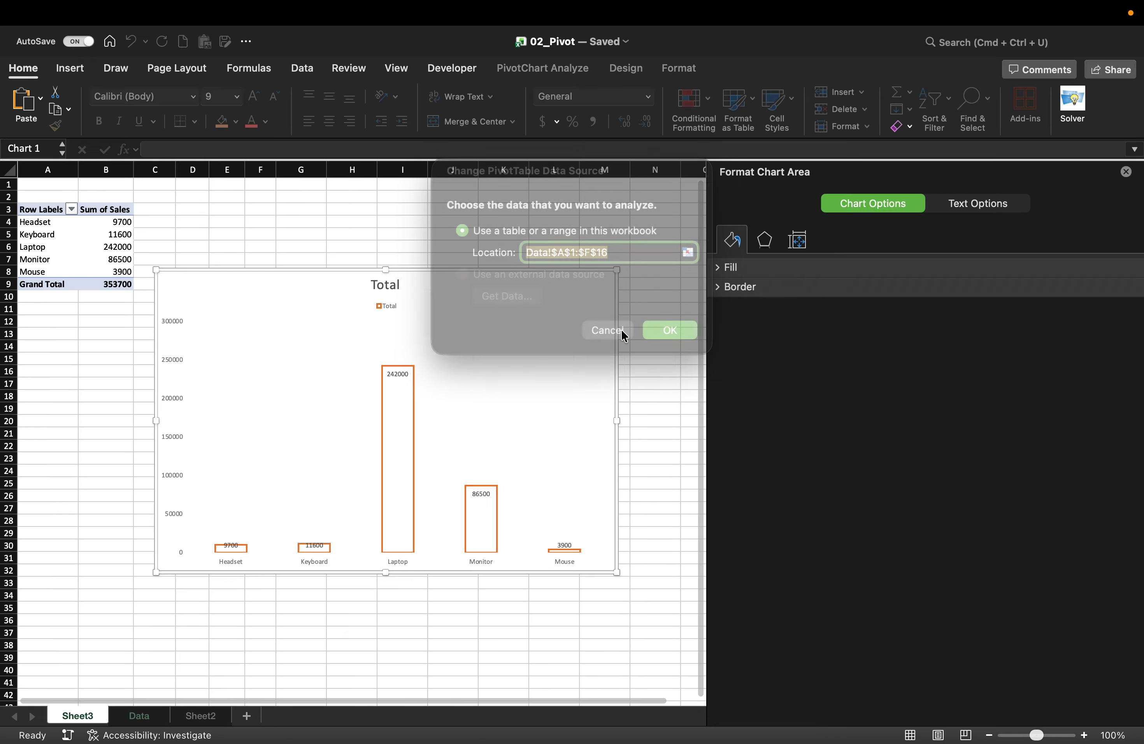